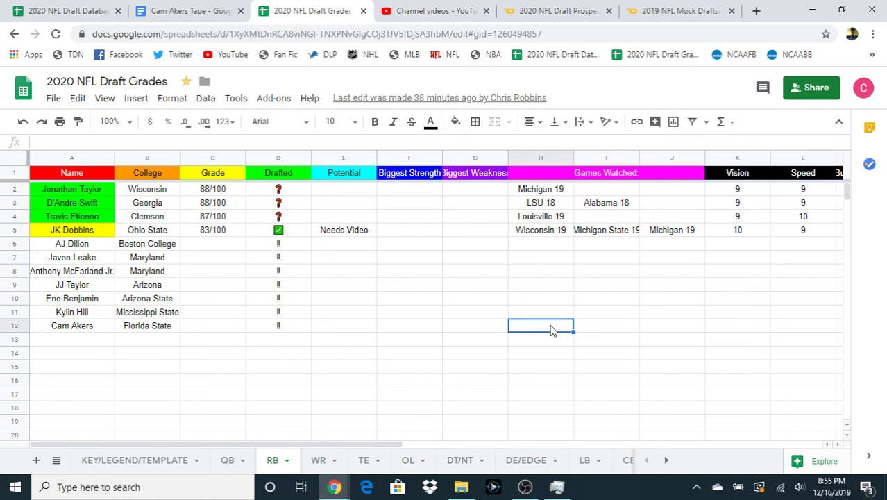
- Consult the Cam Akers Tape document and enter Virginia 19 in H12 and Boise State 19 in I12 as his games watched
click(166, 11)
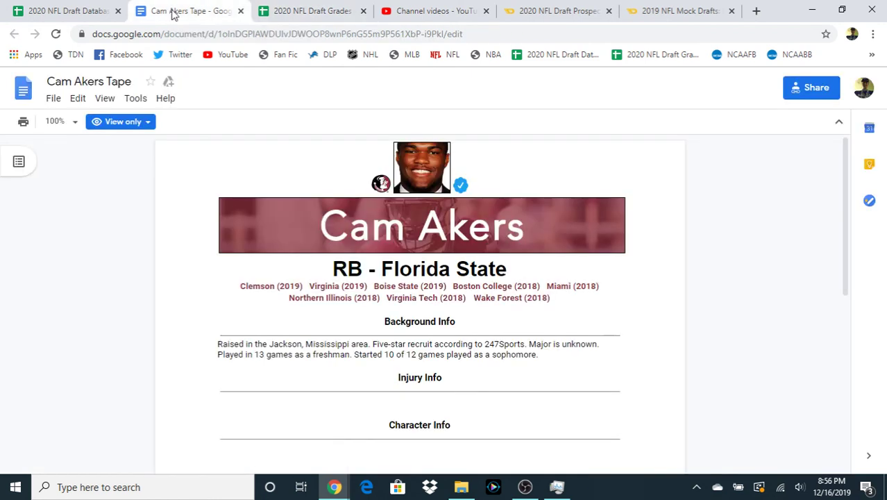
click(298, 13)
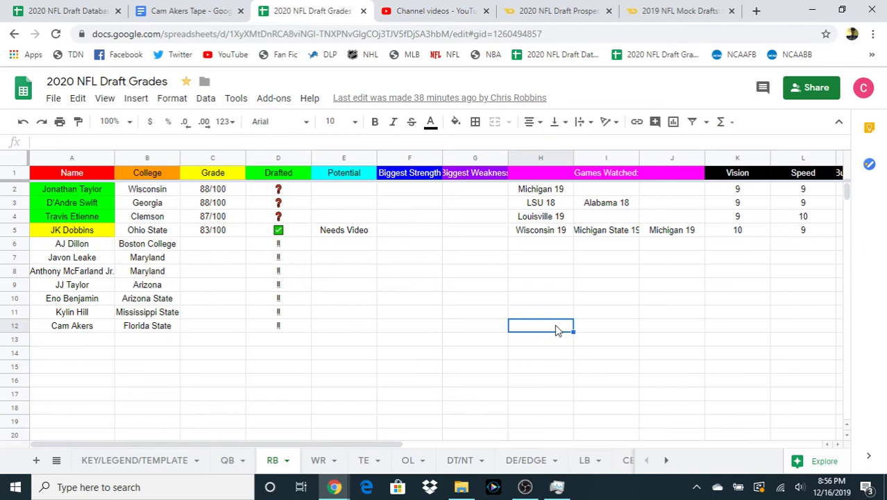
text(Virginia 19)
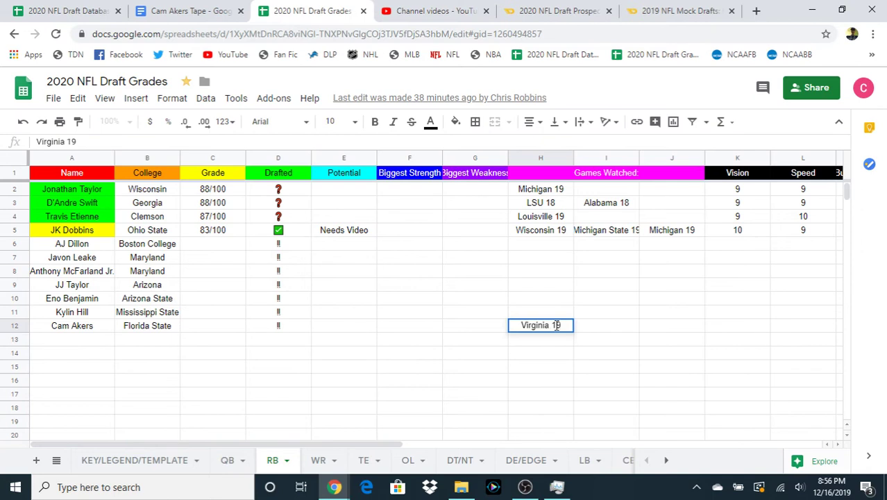
click(593, 329)
text(Boise )
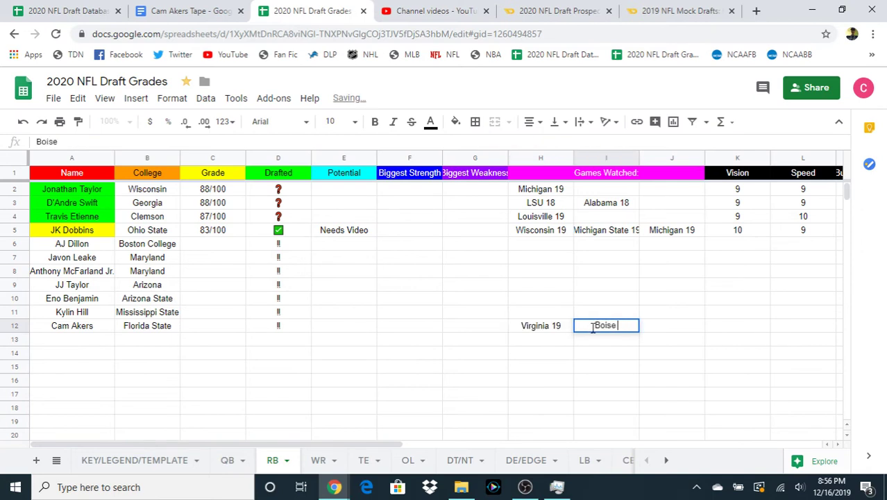
text(State 19)
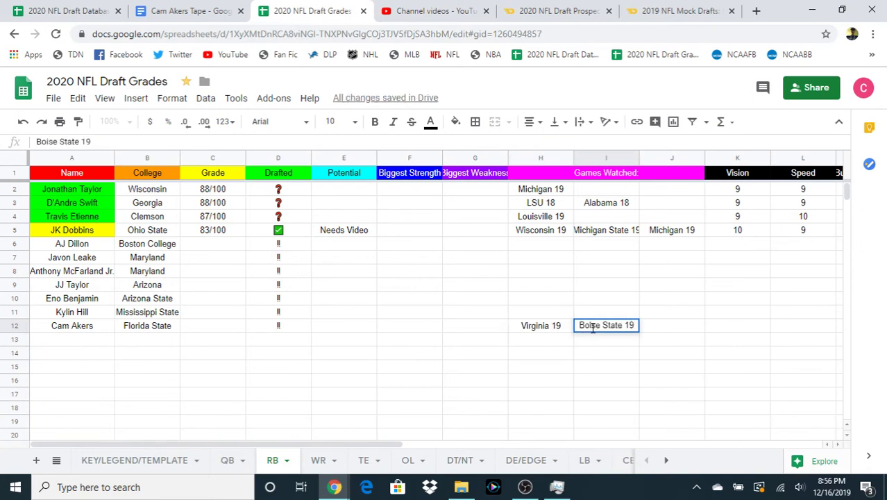
key(Return)
key(Up)
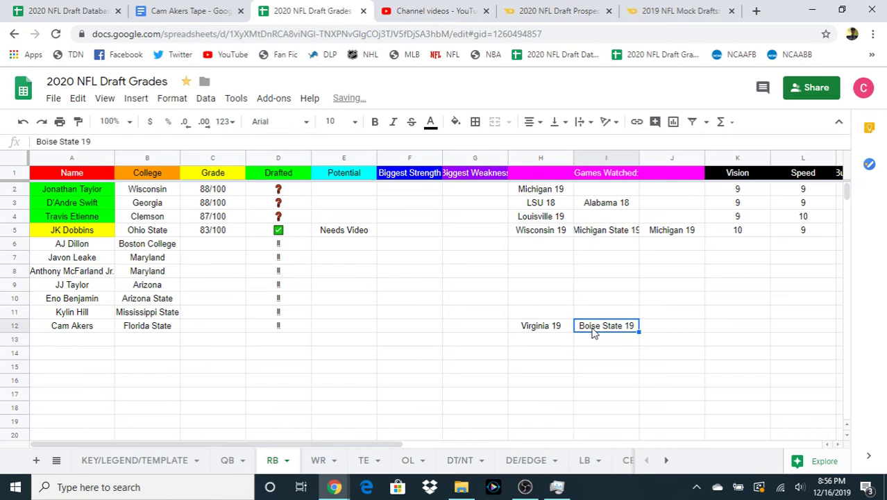
- Look over the rating categories along row 12, from Vision through Ball Security
key(Right)
key(Right)
key(Right)
key(Right)
key(Right)
key(Right)
key(Right)
key(Right)
key(Right)
key(Right)
key(Right)
key(Right)
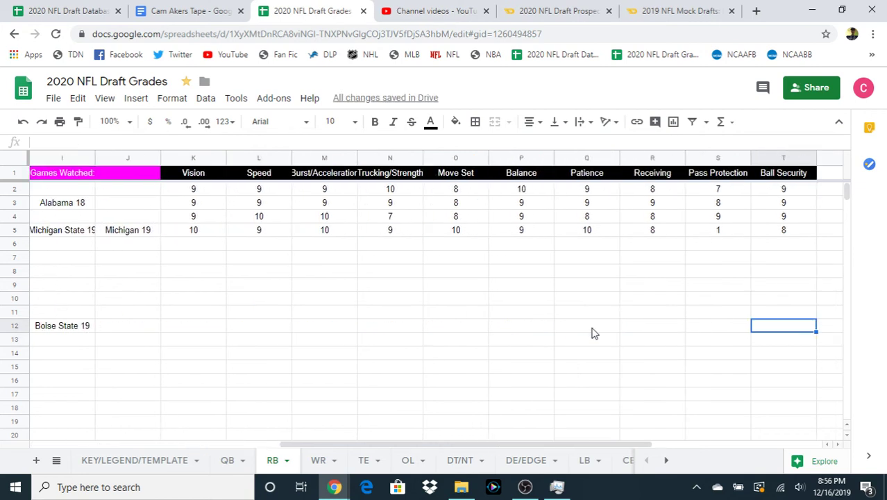
key(Left)
key(Left)
key(Left)
key(Left)
key(Left)
key(Left)
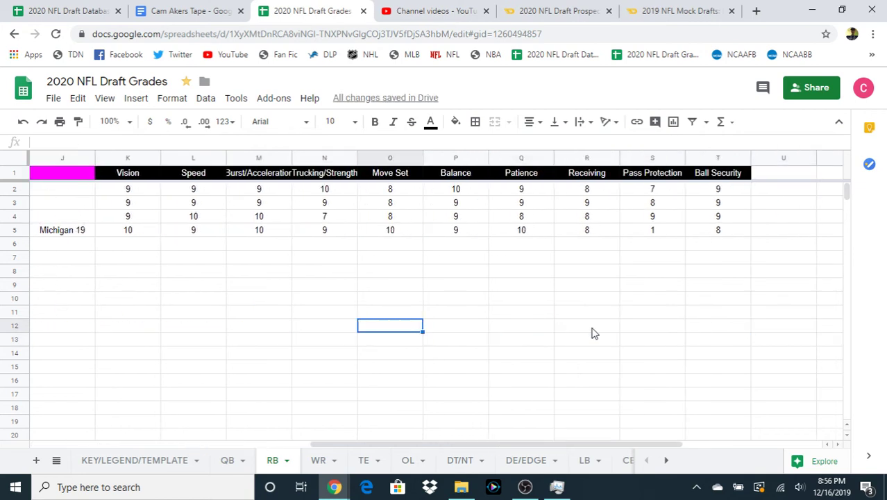
key(Right)
key(Right)
key(Right)
- Enter Cam Akers's ratings in row 12: 8 for Vision and 9 for Speed
key(Left)
key(Left)
key(Left)
key(Left)
key(Left)
key(Left)
key(Left)
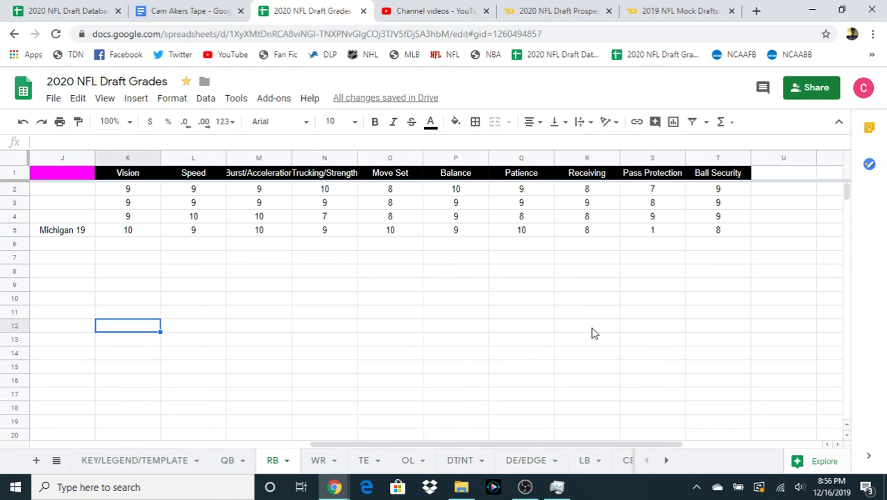
text(8)
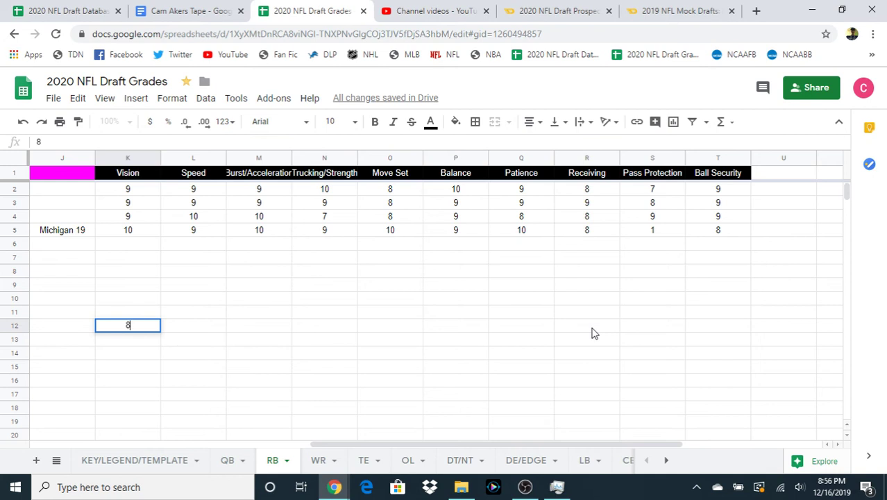
key(Tab)
text(9)
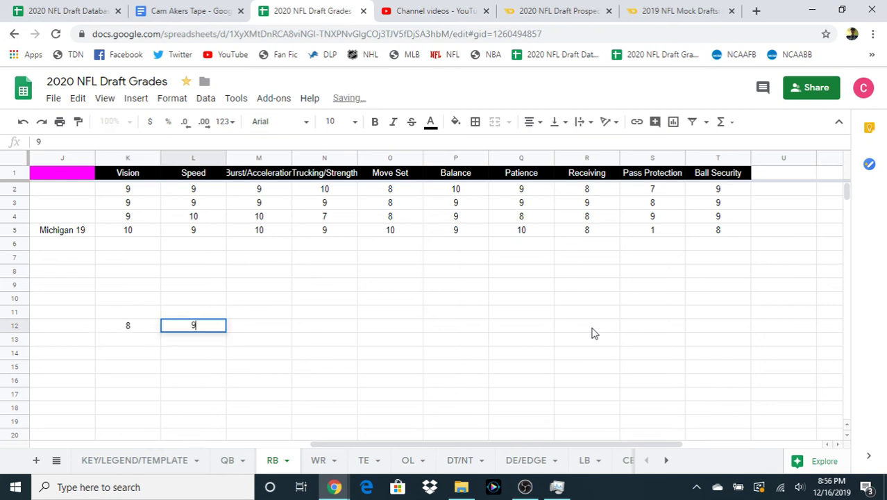
key(Tab)
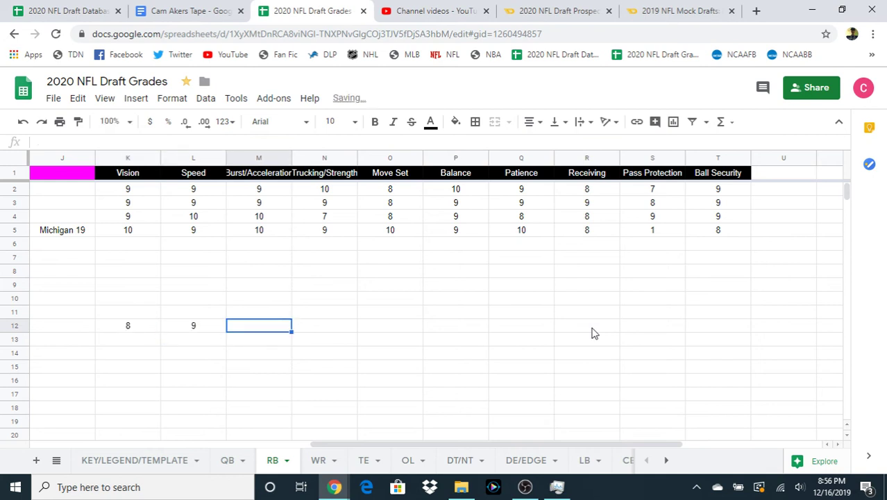
- Enter 9 for both Burst/Acceleration and Trucking/Strength in row 12
text(9)
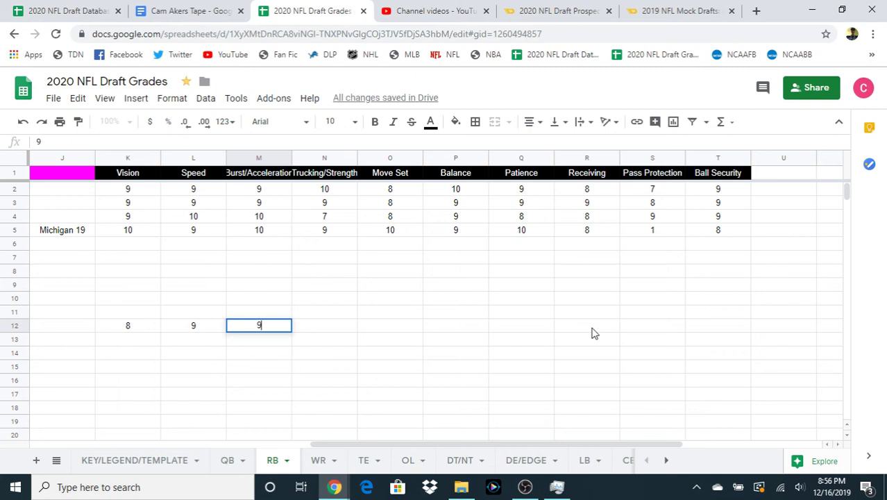
key(Tab)
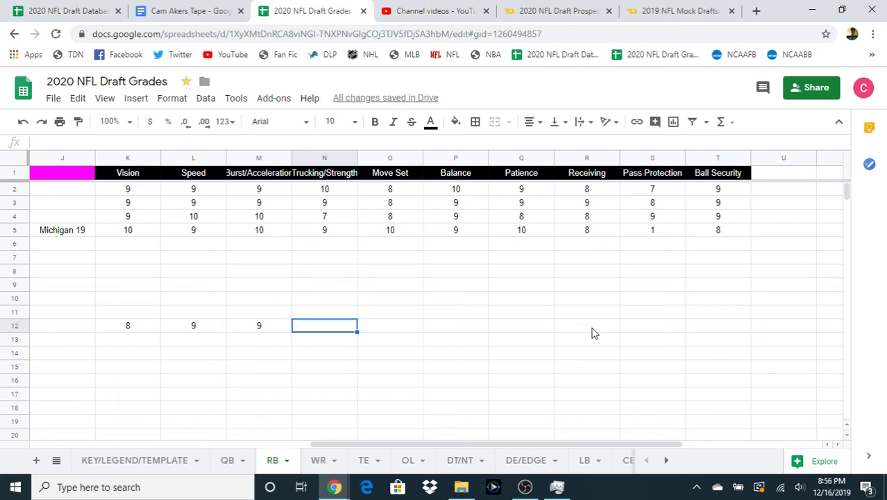
text(9)
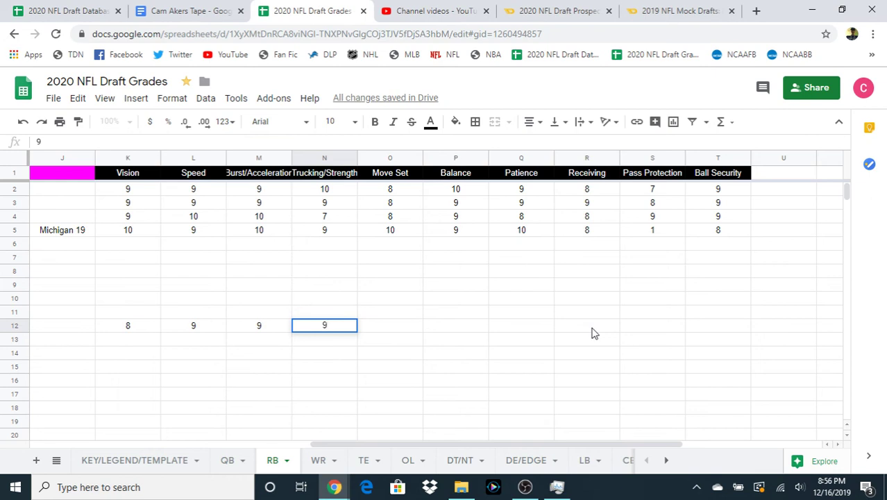
key(Up)
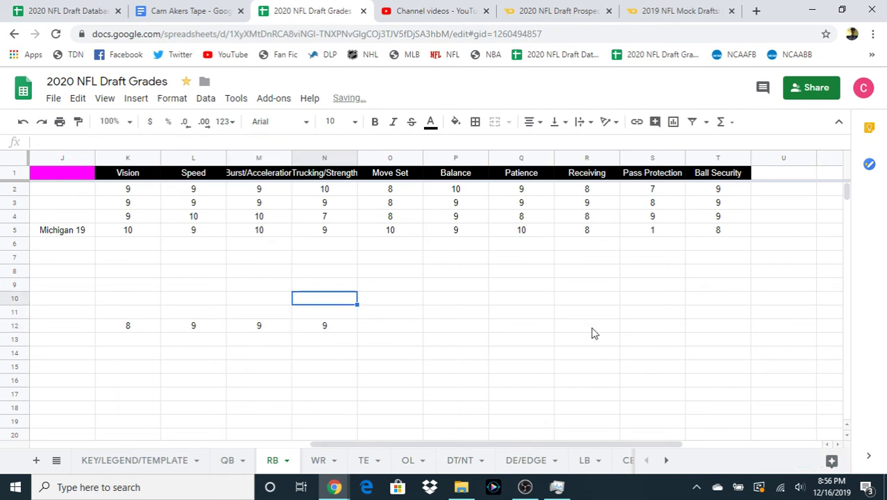
key(Down)
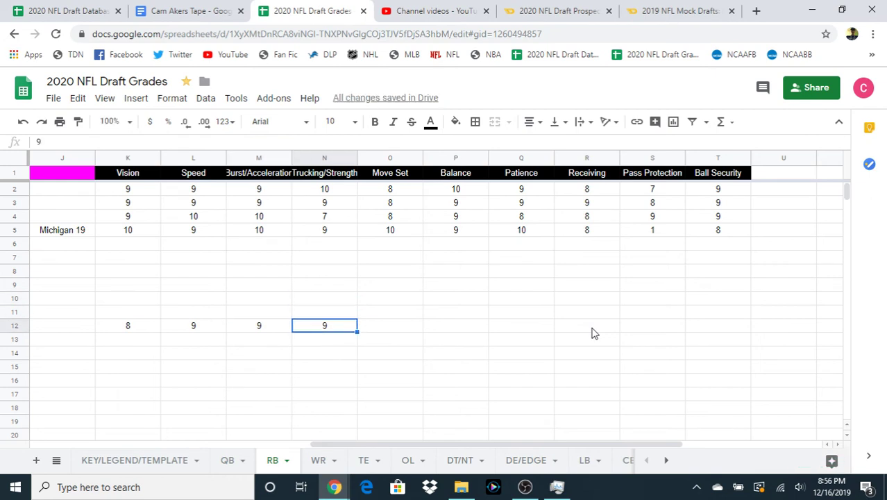
- Enter 8 as the Move Set rating in row 12
key(Right)
key(Left)
key(Right)
key(Left)
key(Right)
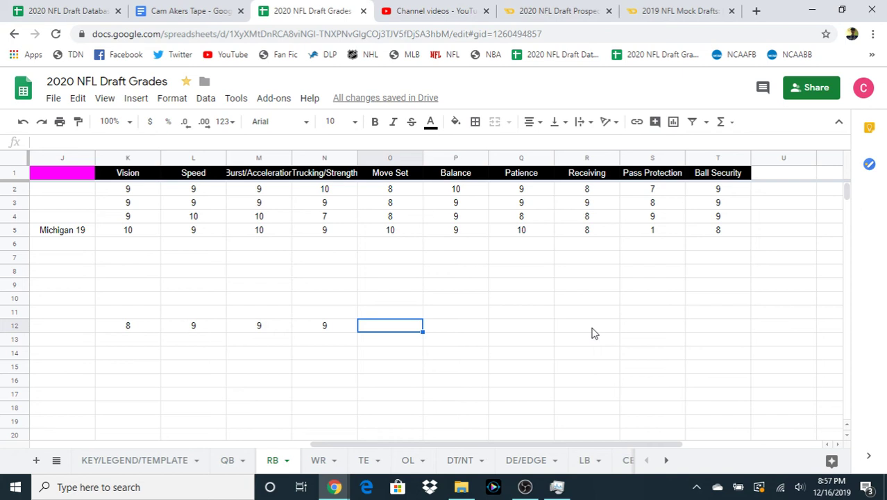
text(8)
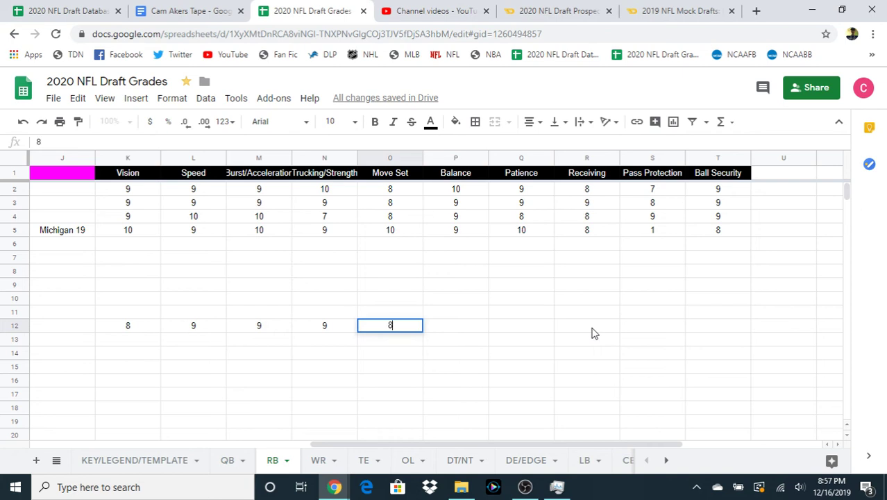
key(Right)
key(Left)
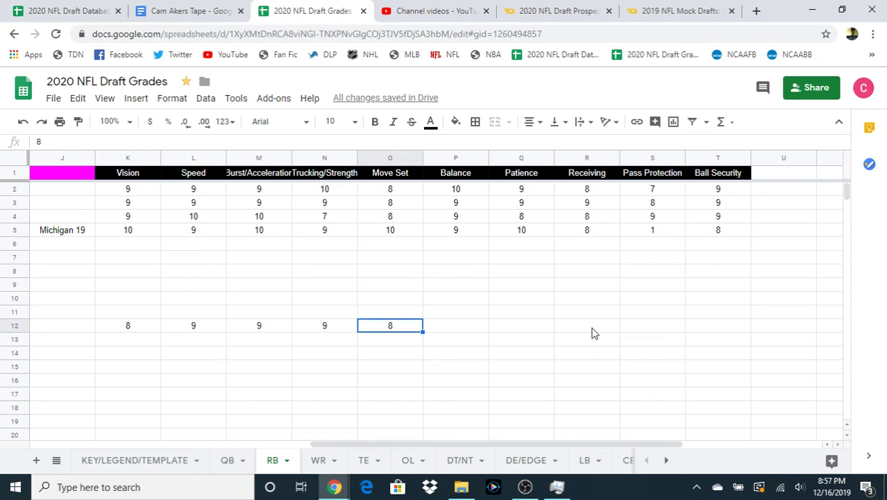
key(Right)
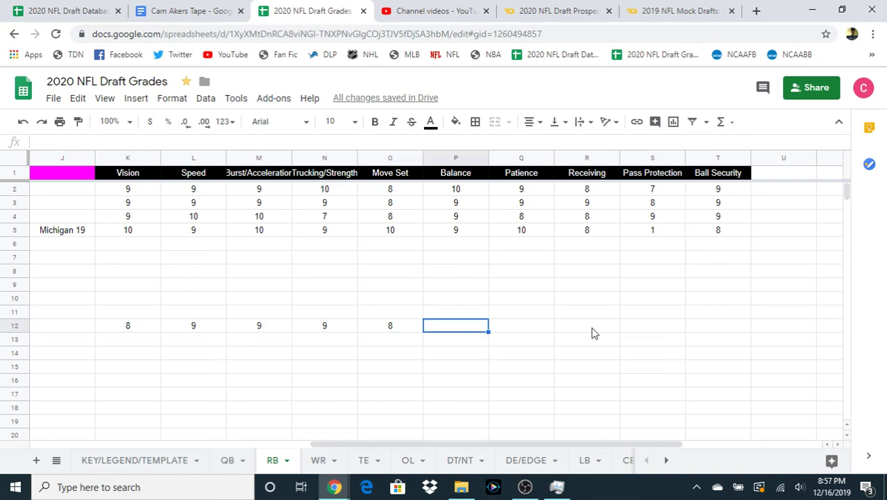
key(Left)
key(Right)
key(Right)
key(Left)
key(Left)
key(Right)
key(Right)
key(Left)
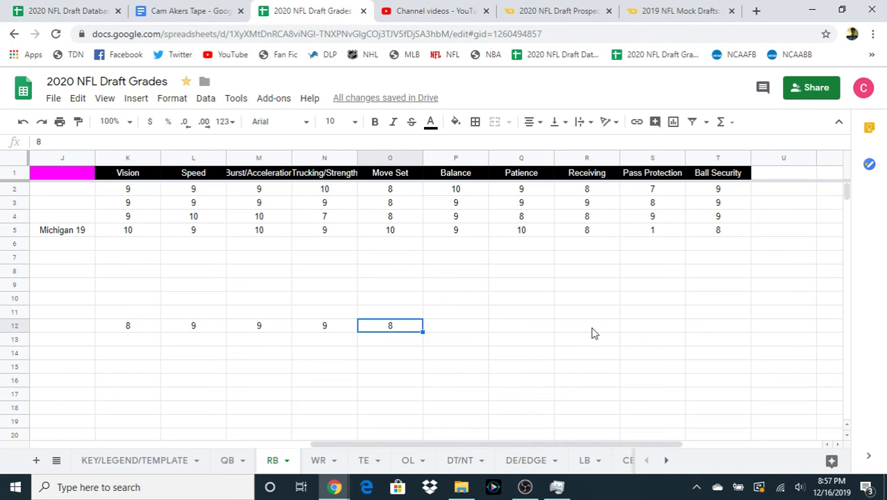
key(Right)
key(Left)
- Enter 8 as the Balance rating in row 12
key(Right)
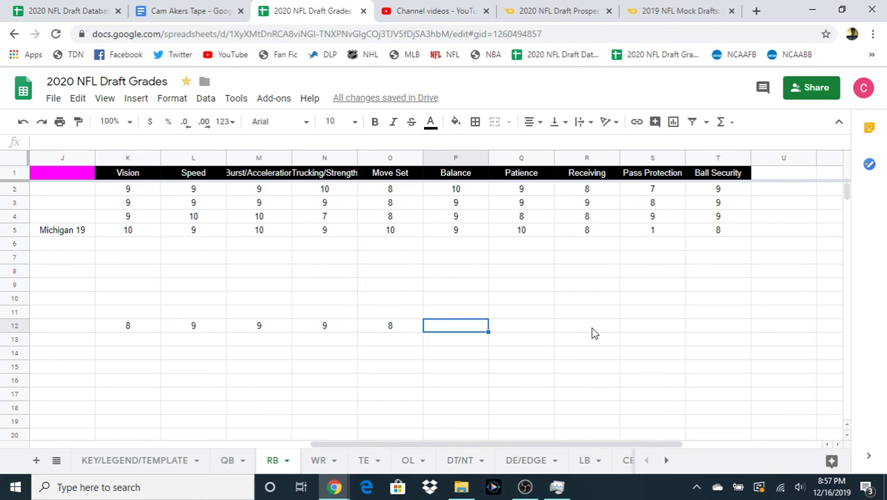
text(8)
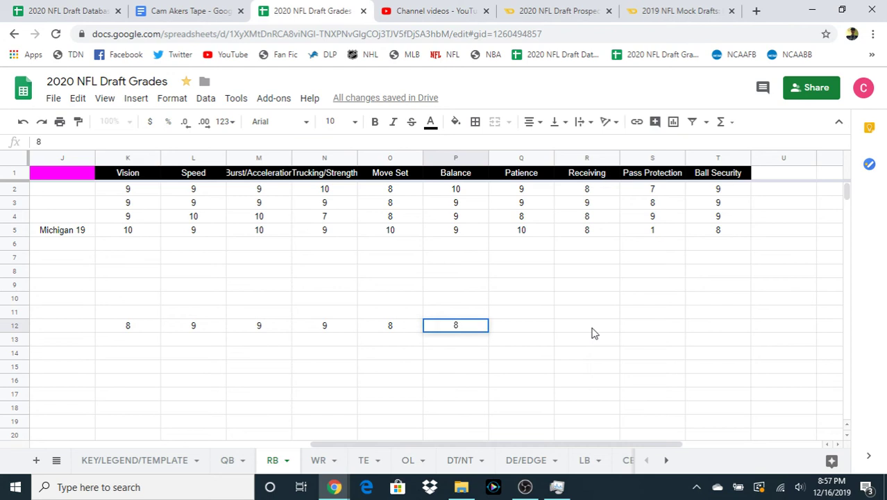
key(Return)
key(Up)
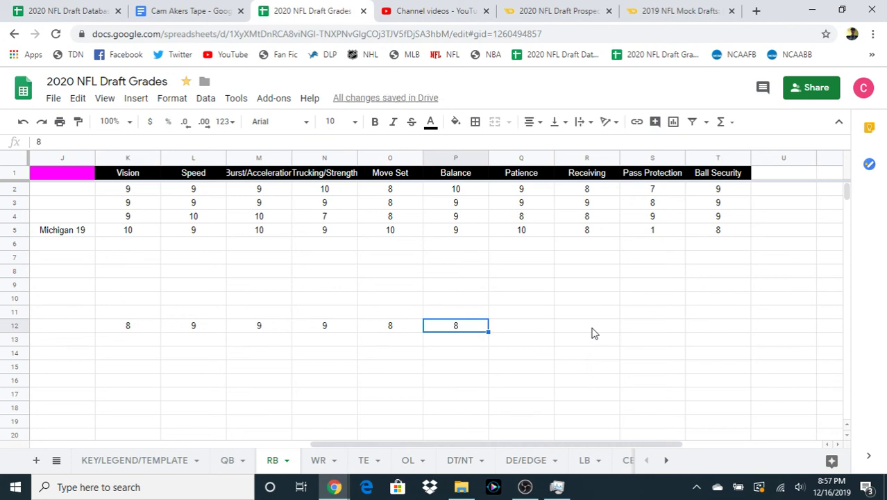
key(Up)
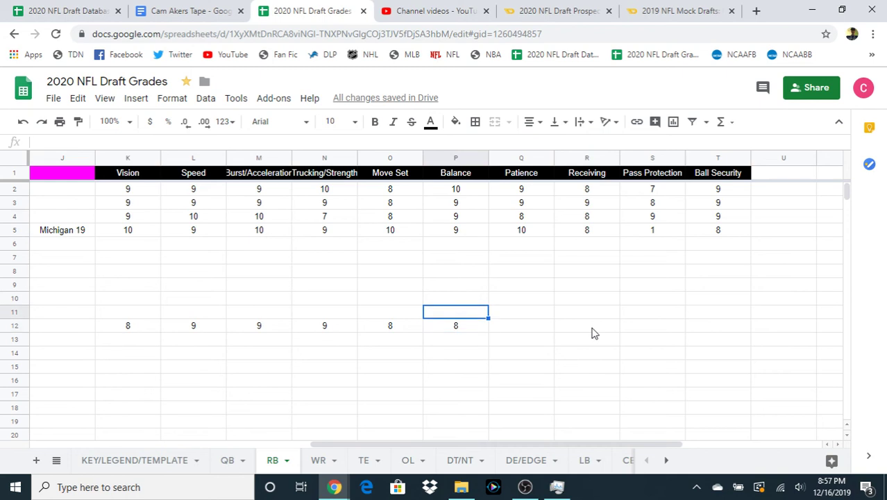
key(Down)
key(Up)
key(Down)
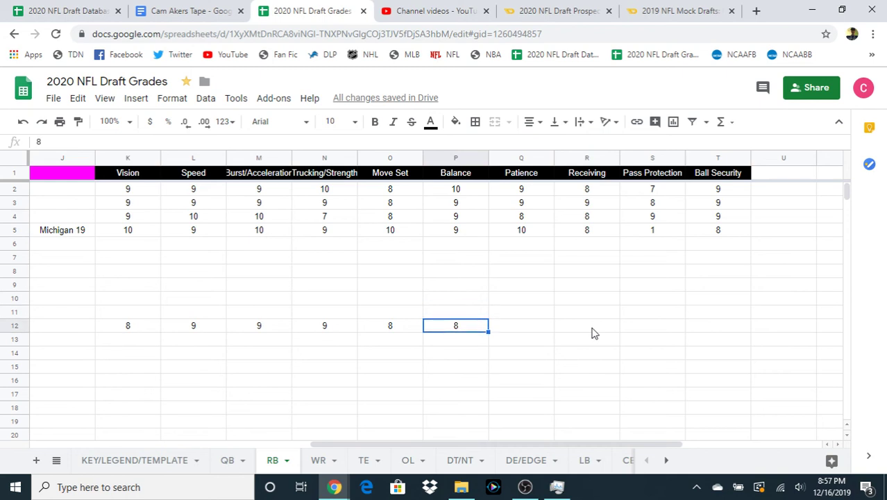
key(Up)
key(Down)
key(Up)
key(Down)
- Enter 9 as the Patience rating in row 12
key(Right)
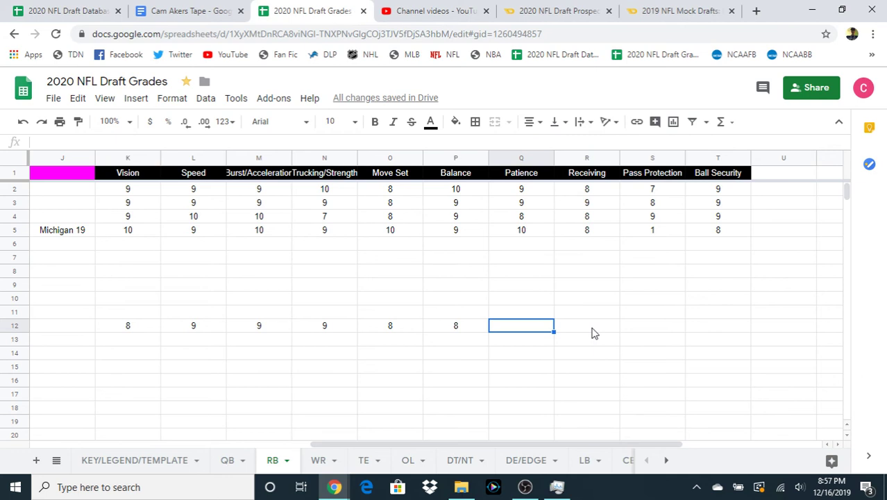
text(9)
key(Return)
key(Up)
key(Down)
key(Up)
- Enter 10 as the Receiving rating in row 12
click(592, 329)
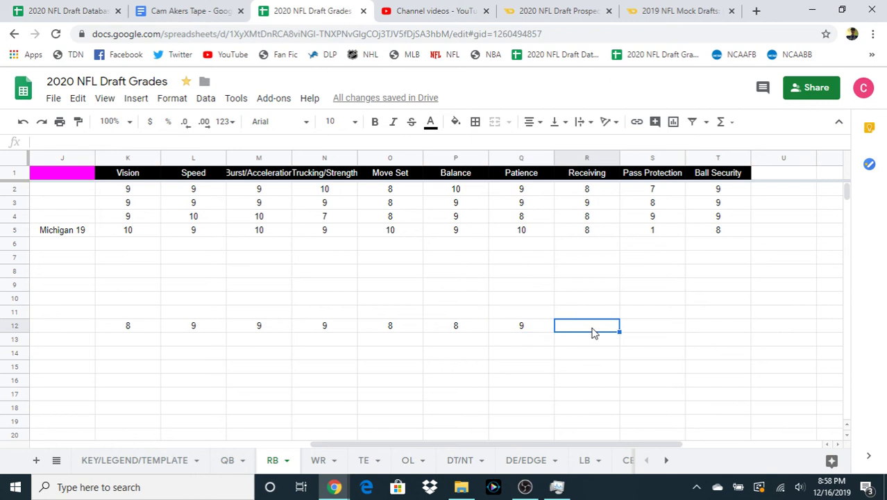
text(9)
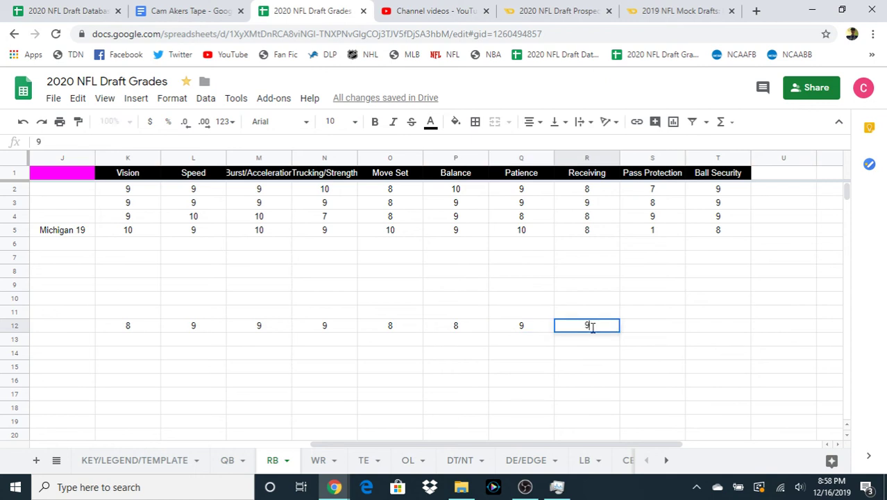
key(BackSpace)
text(10)
key(Return)
click(592, 328)
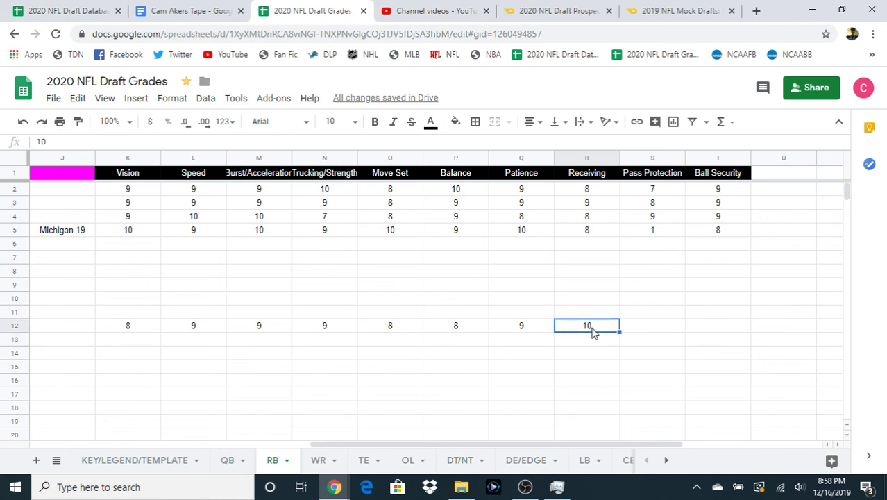
- Enter 10 as the Pass Protection rating in row 12 and move on to the Ball Security cell
key(Tab)
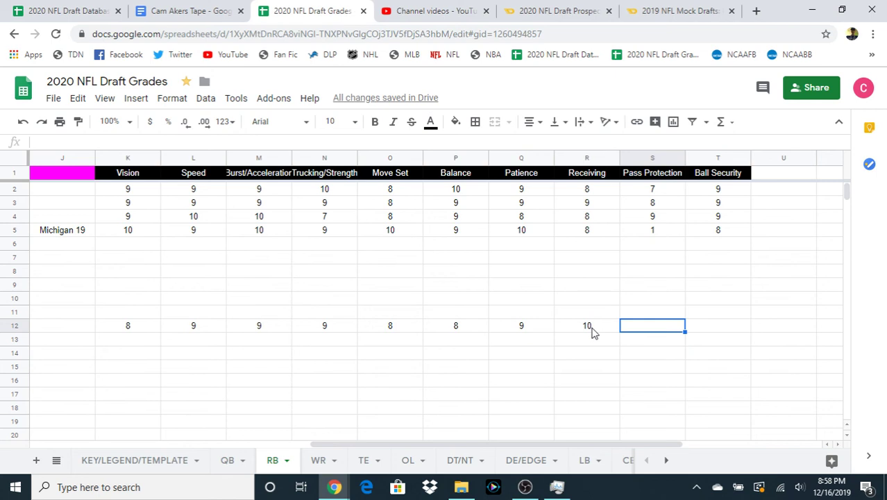
text(10)
key(Return)
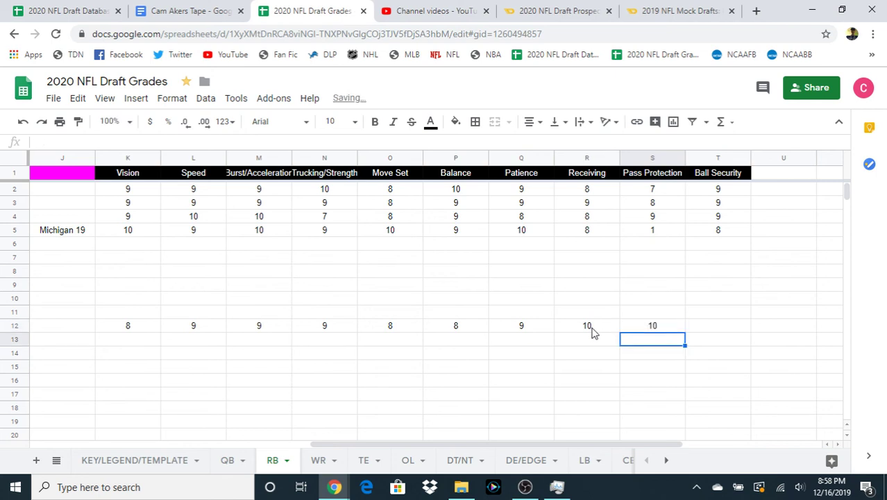
key(Up)
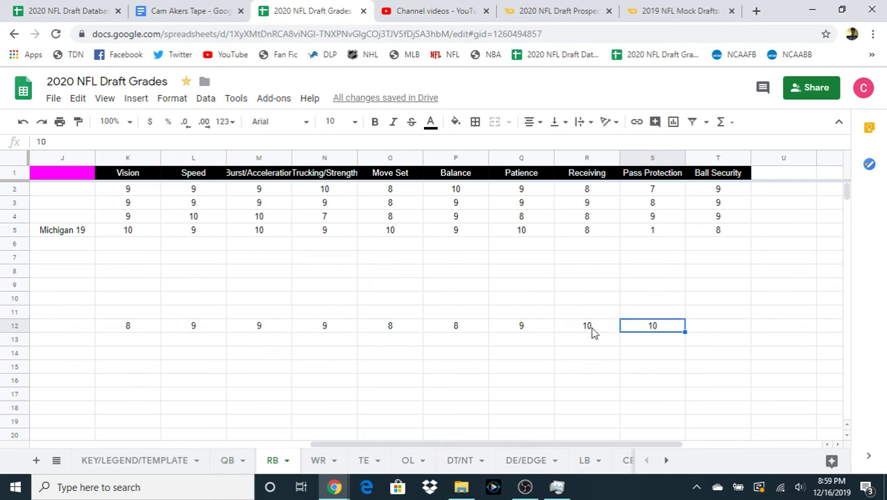
key(Tab)
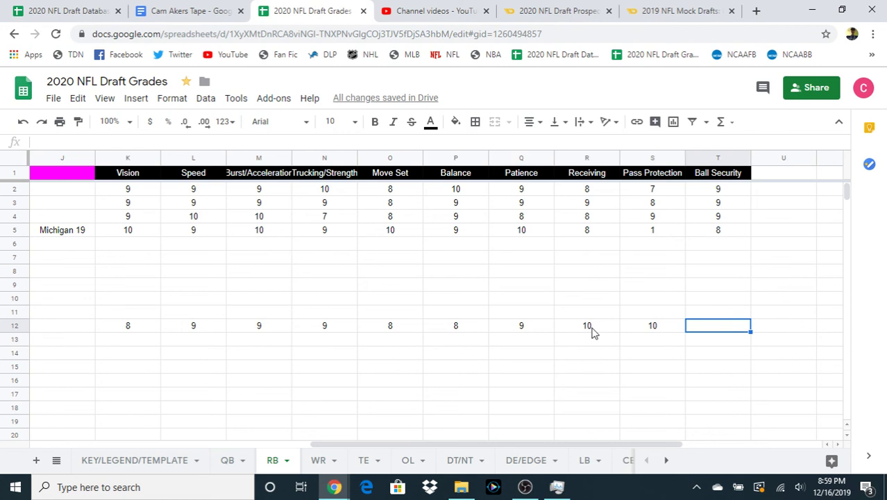
- Enter 9 as the Ball Security rating in row 12
key(Left)
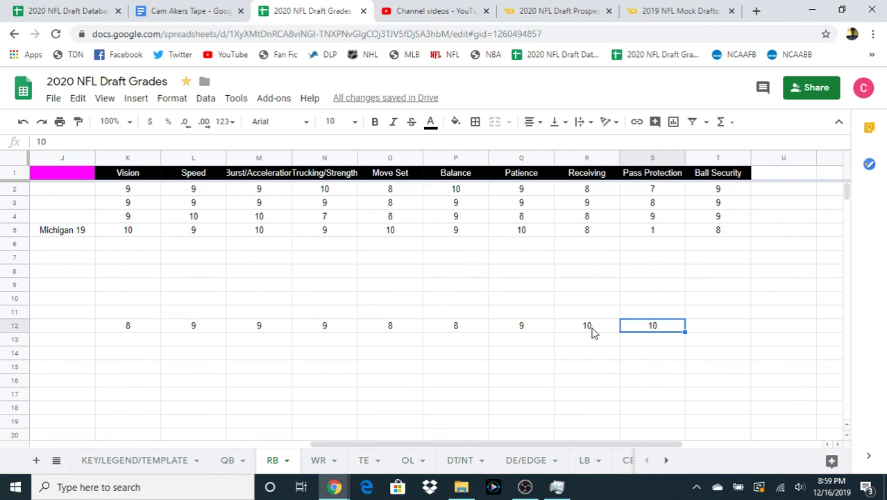
key(Tab)
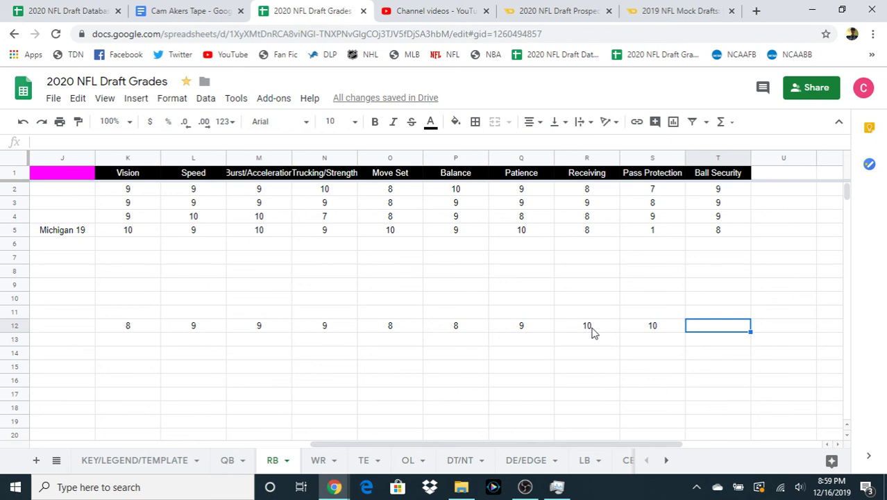
text(9)
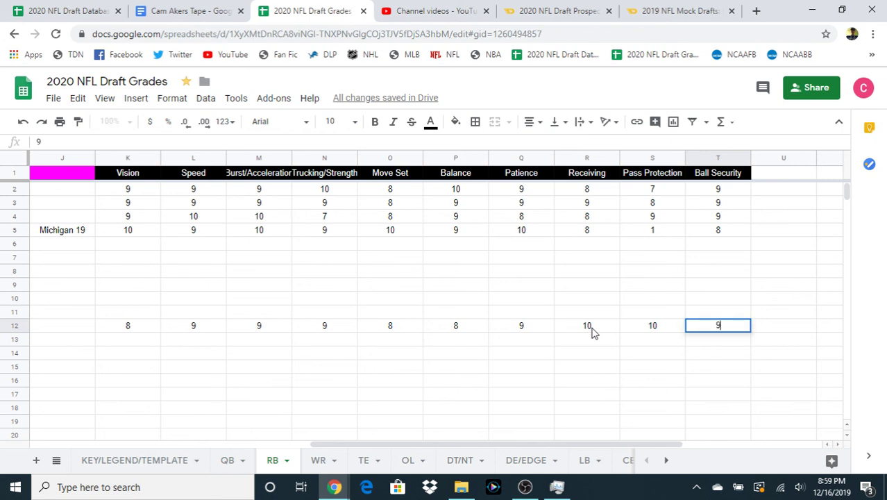
key(Return)
key(Up)
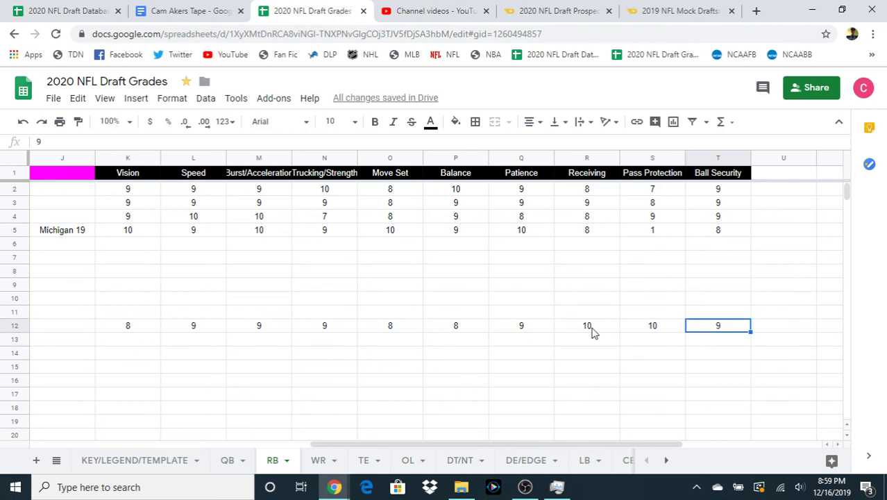
- Review the ratings in row 12, going from Vision across to Pass Protection
key(Left)
key(Left)
key(Left)
key(Left)
key(Left)
key(Left)
key(Left)
key(Left)
key(Left)
key(Left)
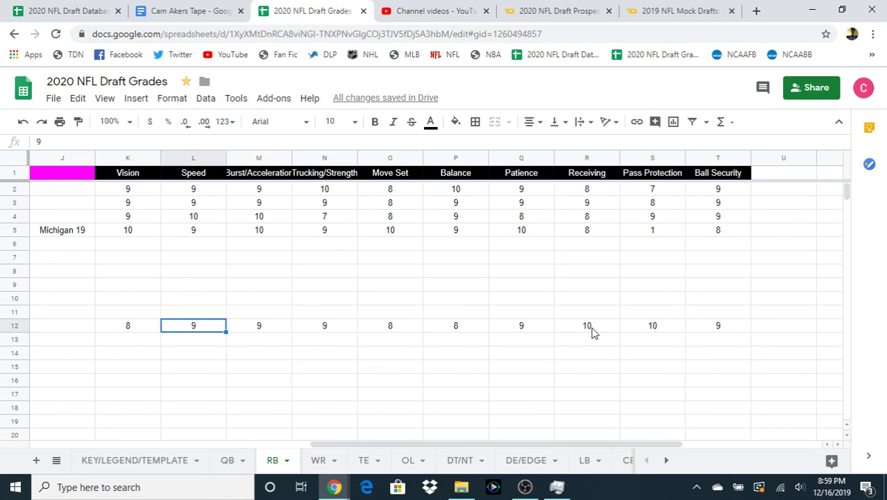
key(Right)
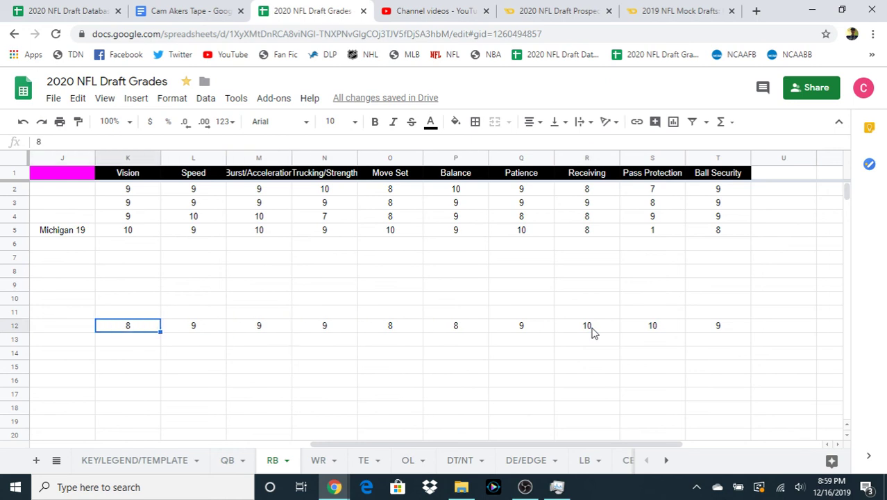
key(Right)
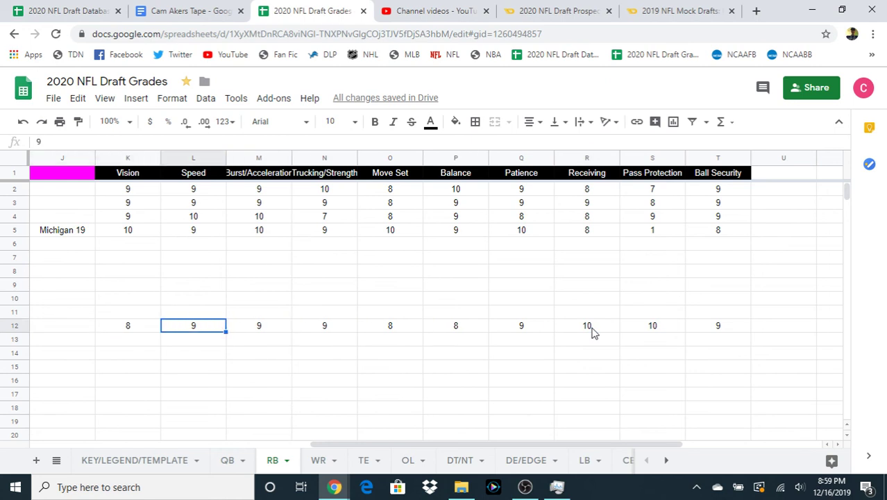
key(Left)
key(Right)
key(Right)
key(Right)
key(Right)
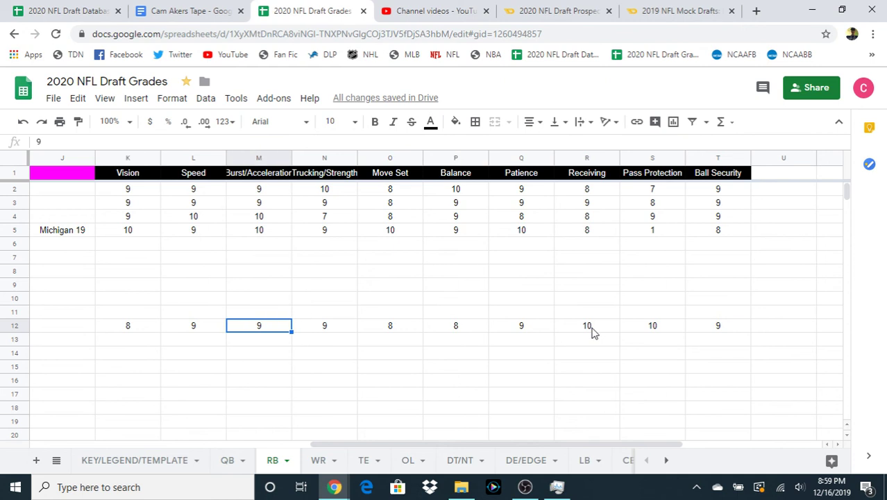
key(Right)
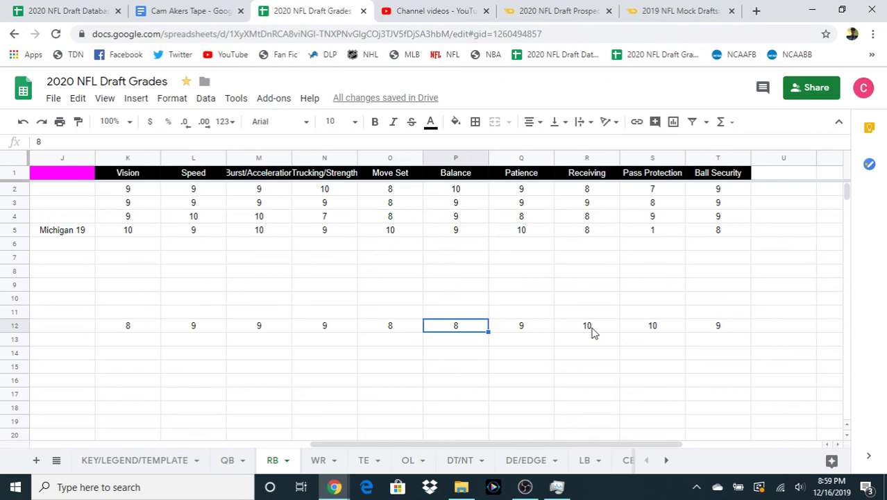
key(Right)
key(Right)
key(Right)
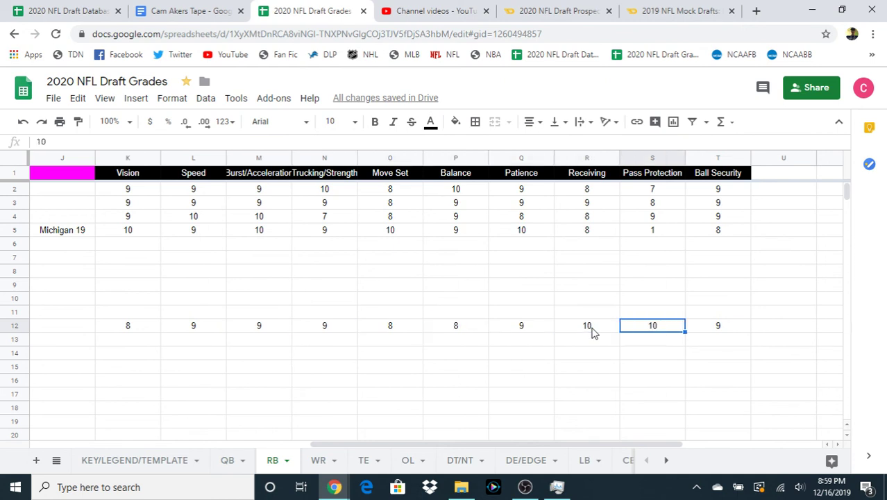
- Return to the first columns of row 12 and look over the Grade column next to the players above
key(Left)
key(Left)
key(Left)
key(Left)
key(Left)
key(Left)
key(Left)
key(Left)
key(Left)
key(Left)
key(Left)
key(Left)
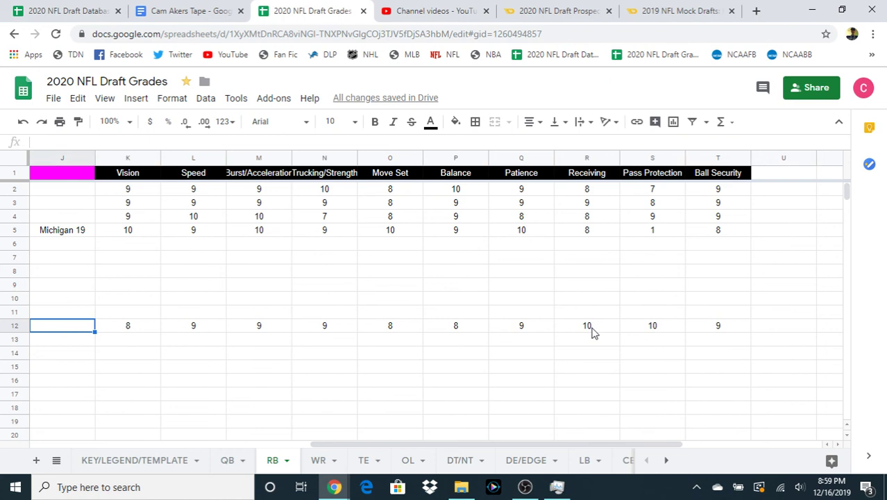
key(Left)
key(Left)
key(Left)
key(Left)
key(Left)
key(Left)
key(Right)
key(Right)
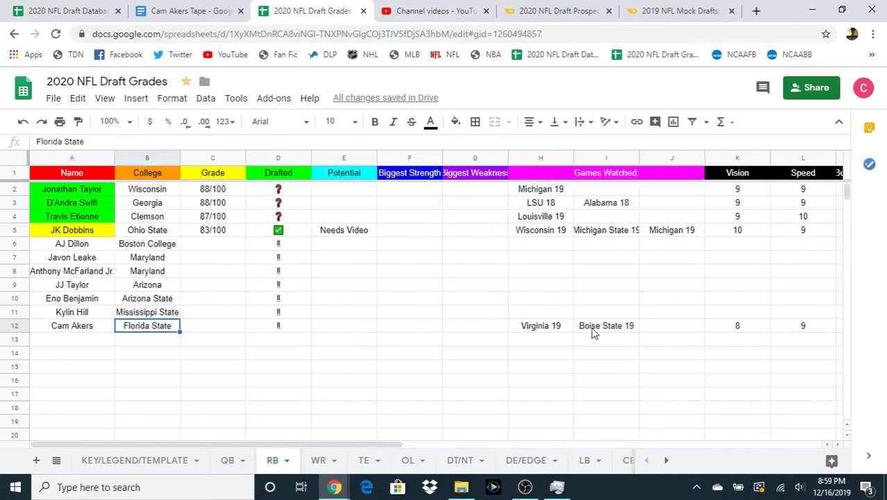
key(Up)
key(Up)
key(Up)
key(Up)
key(Up)
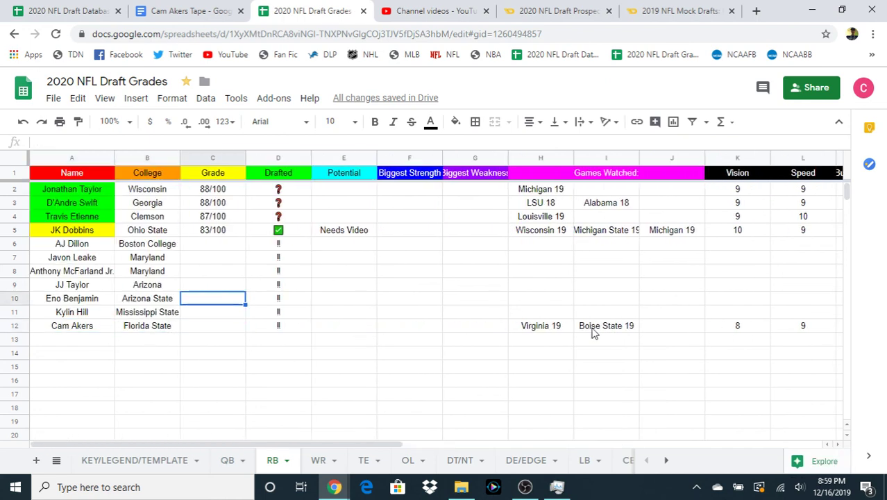
key(Down)
key(Down)
key(Down)
key(Down)
key(Down)
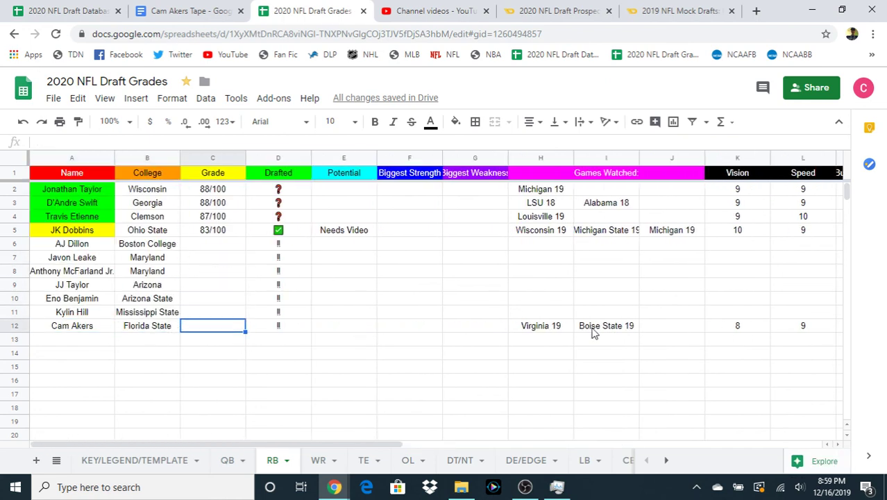
- Go through row 12's category ratings once more up to Ball Security to work out the overall grade
key(Right)
key(Right)
key(Right)
key(Right)
key(Right)
key(Right)
key(Right)
key(Right)
key(Right)
key(Right)
key(Right)
key(Right)
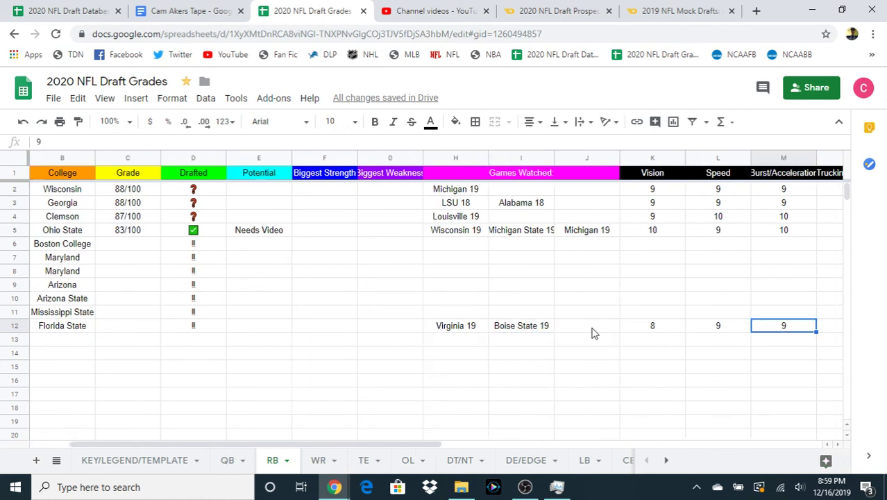
key(Right)
key(Right)
key(Right)
key(Right)
key(Left)
key(Left)
key(Left)
key(Left)
key(Left)
key(Left)
key(Left)
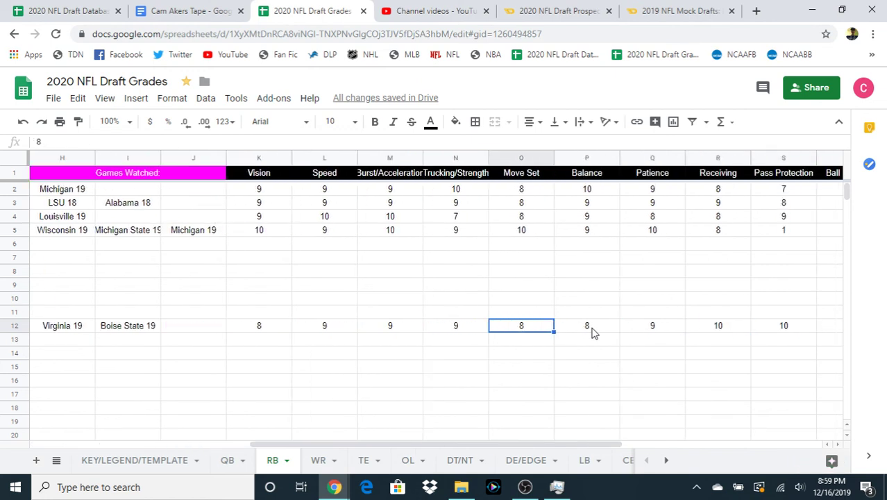
key(Left)
key(Right)
key(Right)
key(Right)
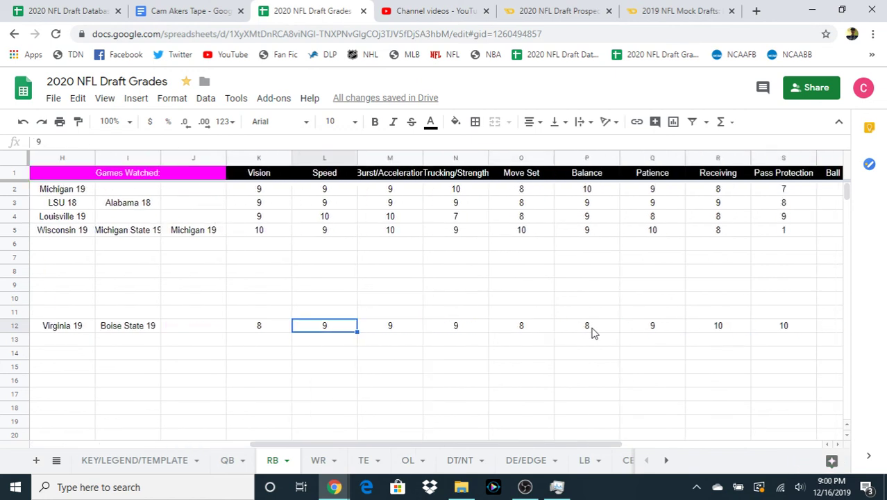
key(Right)
key(Right)
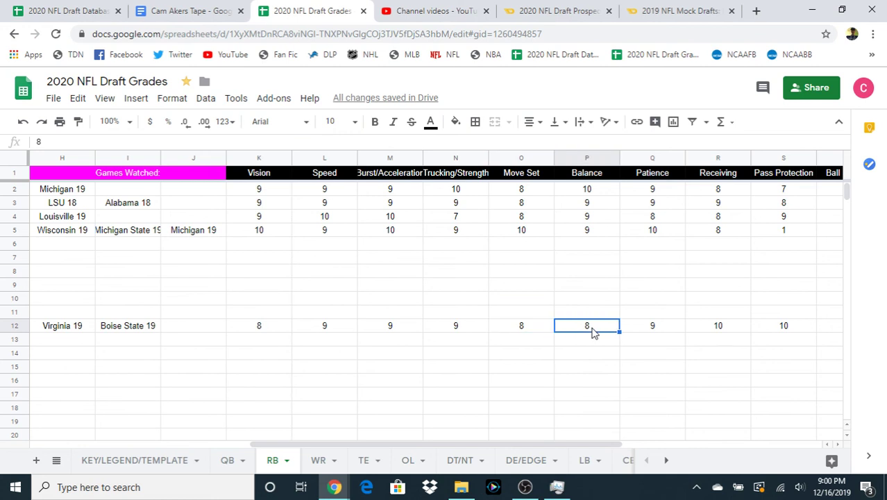
key(Right)
key(Right)
key(Right)
key(Right)
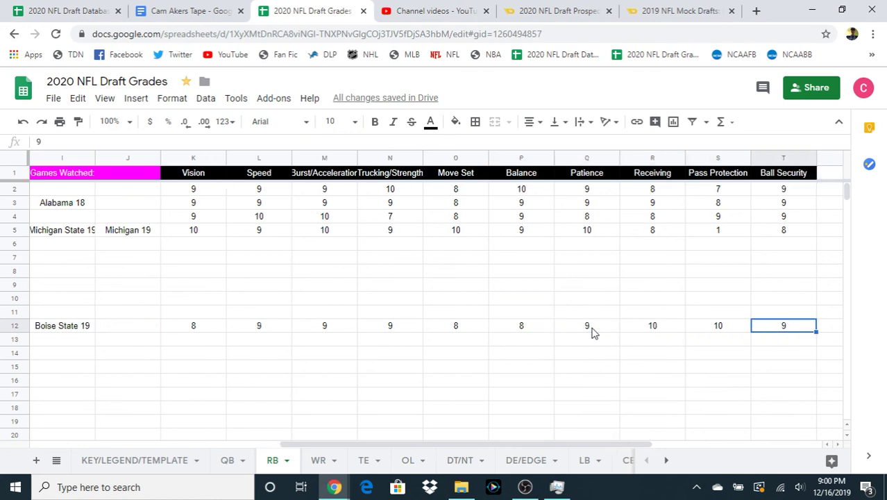
- Enter 89/100 as the overall grade in the Grade column of row 12
key(Left)
key(Left)
key(Left)
key(Left)
key(Left)
key(Left)
key(Left)
key(Left)
key(Left)
key(Left)
key(Left)
key(Left)
key(Left)
key(Left)
key(Left)
key(Left)
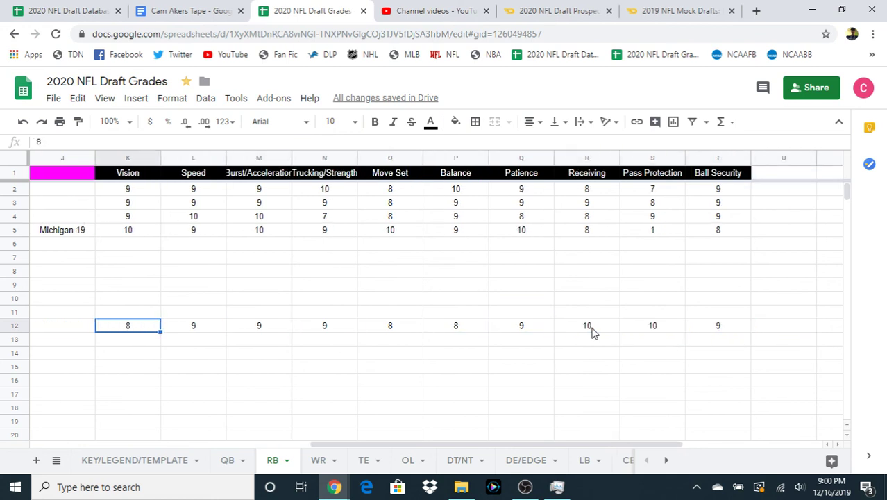
key(Left)
key(Left)
key(Left)
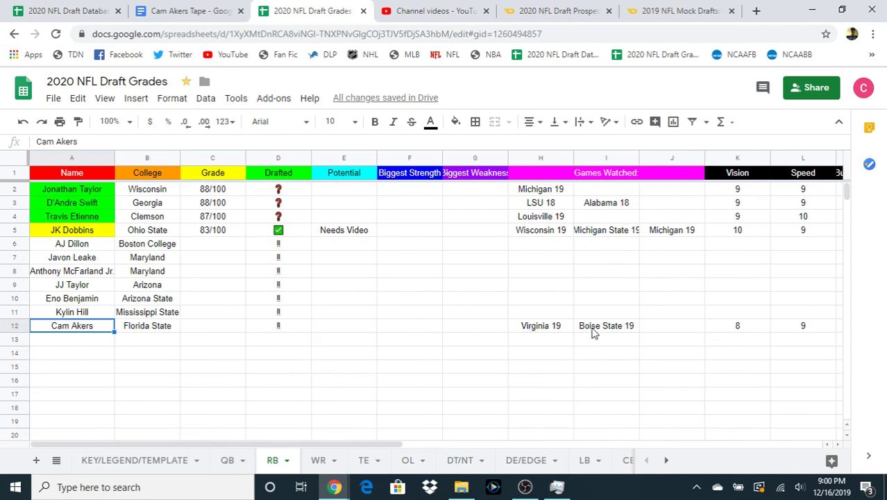
key(Right)
key(Right)
key(Right)
key(Left)
key(Return)
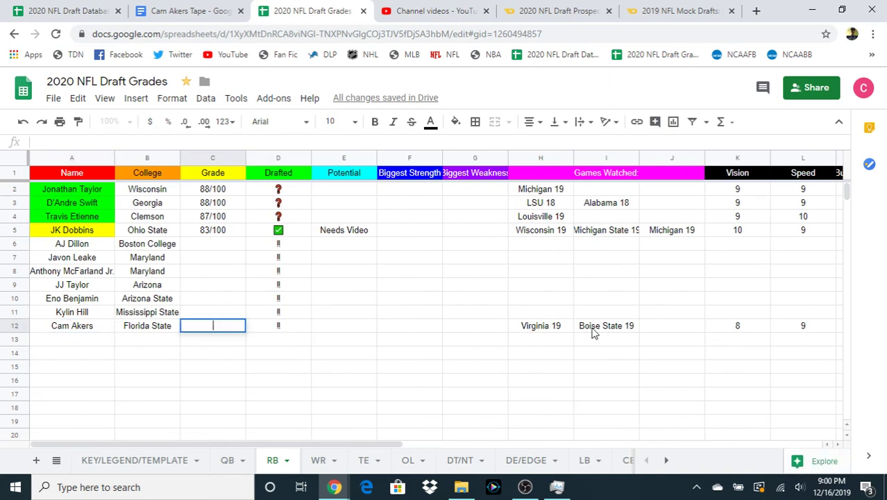
text(89/100)
key(Return)
key(Up)
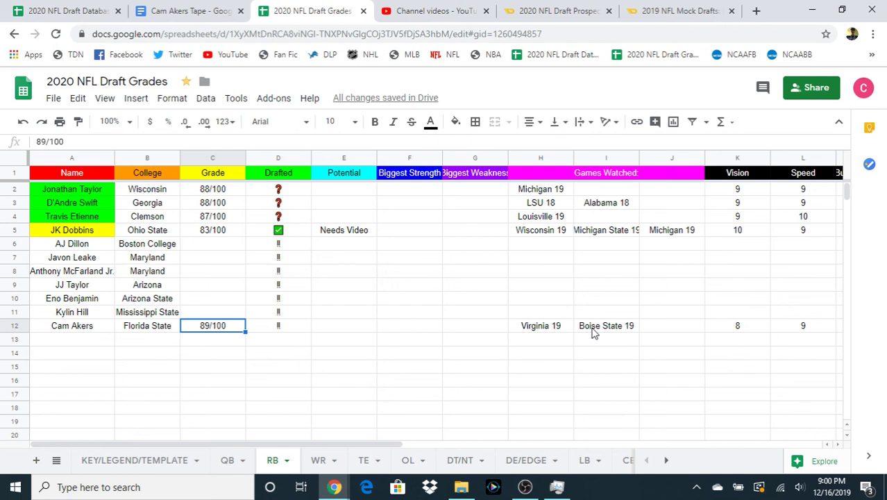
- Compare the new grade in row 12 with the grades higher up in the Grade column, up to row 2
key(Left)
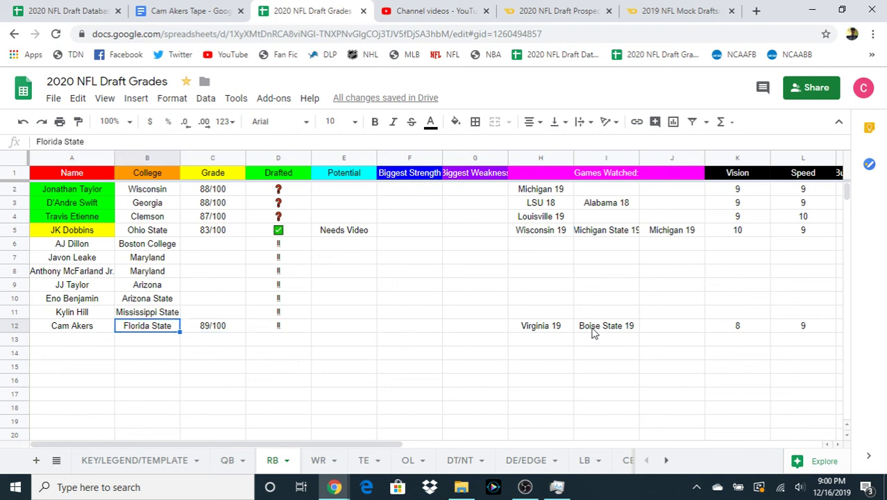
key(Up)
key(Right)
key(Up)
key(Up)
key(Up)
key(Up)
key(Up)
key(Up)
key(Up)
key(Up)
key(Up)
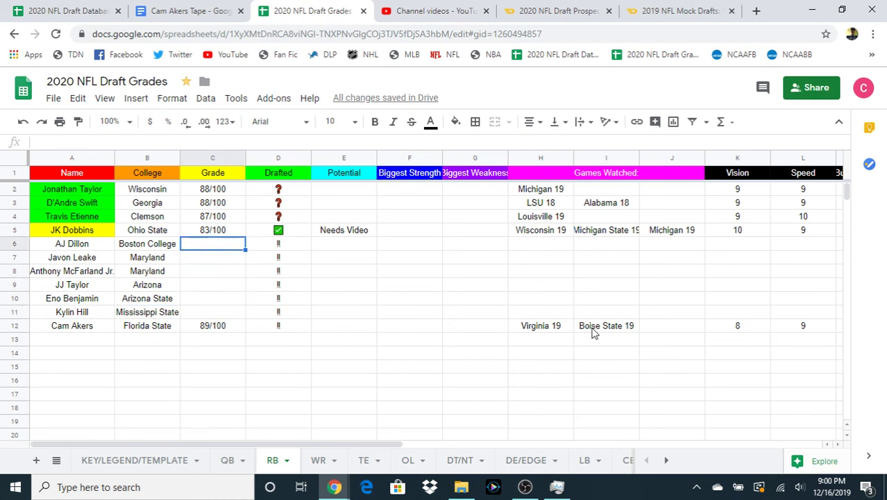
- Examine row 2's category ratings across to Ball Security for comparison with row 12
key(Right)
key(Right)
key(Right)
key(Right)
key(Right)
key(Right)
key(Right)
key(Right)
key(Right)
key(Right)
key(Right)
key(Right)
key(Right)
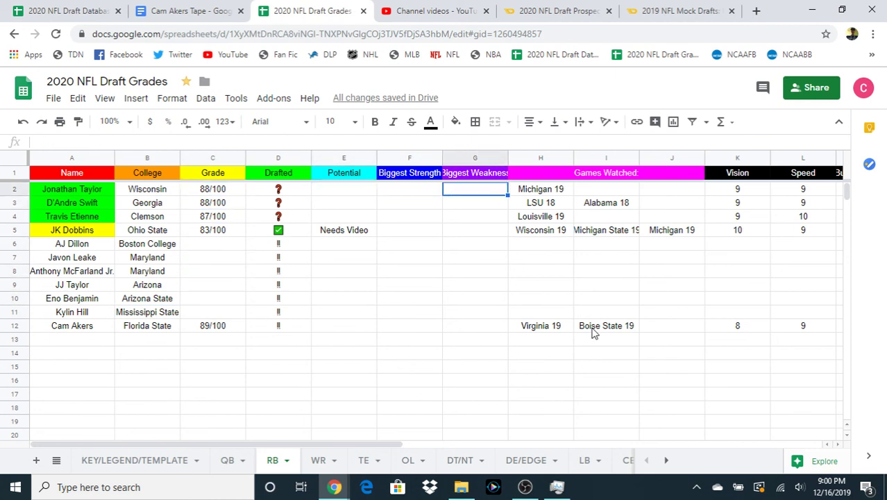
key(Right)
key(Right)
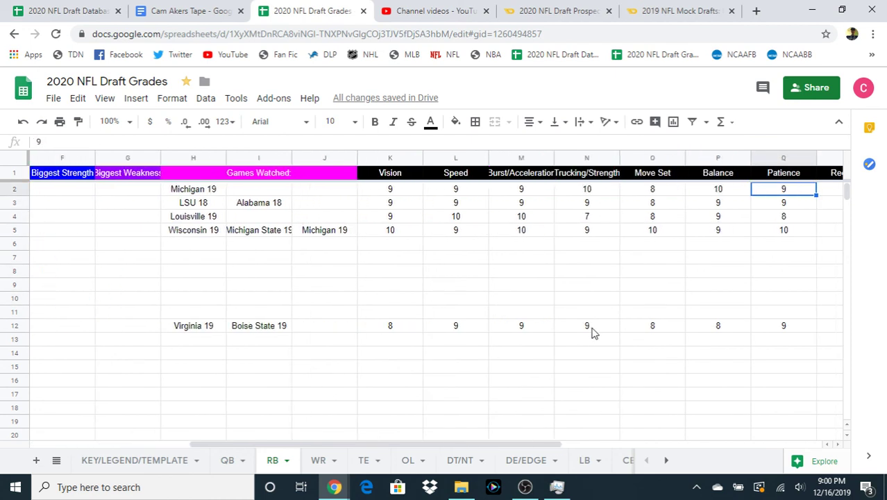
key(Left)
key(Left)
key(Left)
key(Left)
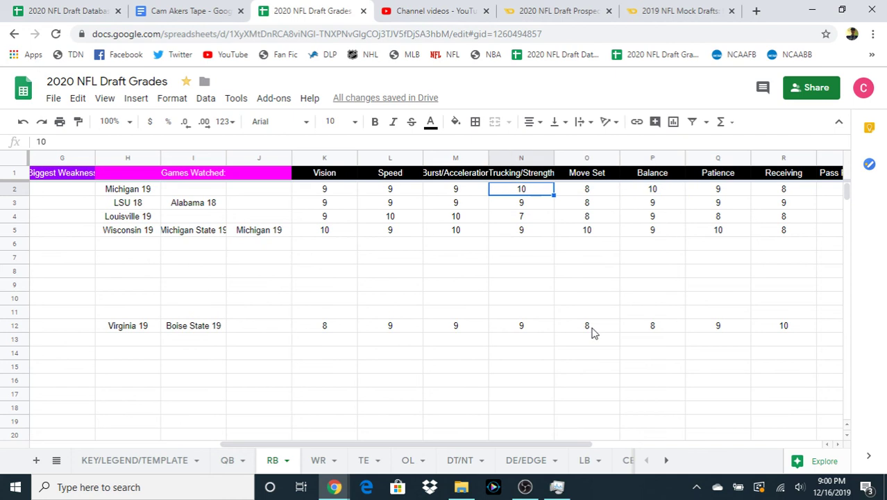
key(Right)
key(Right)
key(Right)
key(Right)
key(Right)
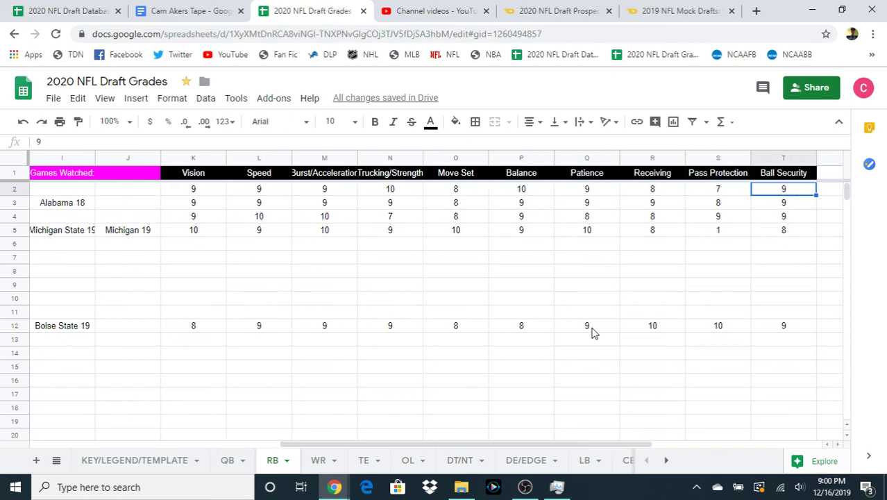
key(Left)
key(Left)
key(Left)
key(Left)
key(Right)
key(Right)
key(Right)
key(Right)
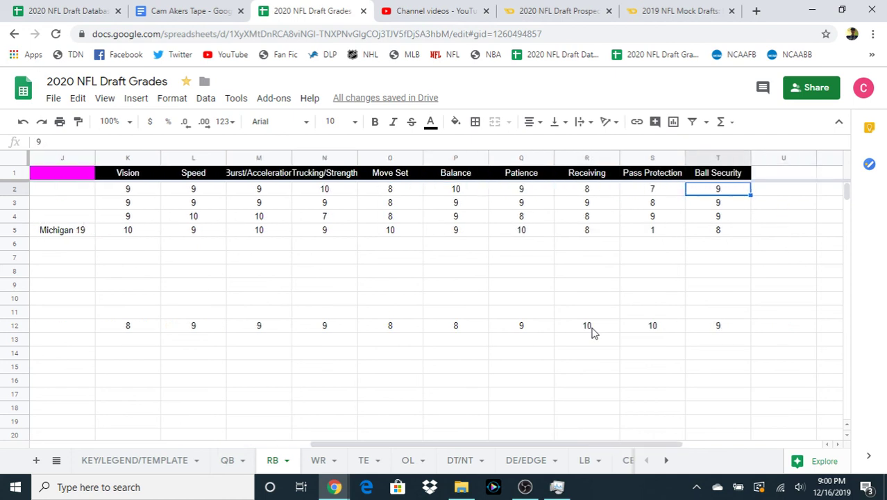
- Examine row 3's category ratings across to Pass Protection for comparison with rows 2 and 12
key(Left)
key(Left)
key(Left)
key(Left)
key(Left)
key(Left)
key(Left)
key(Left)
key(Left)
key(Left)
key(Left)
key(Left)
key(Left)
key(Left)
key(Left)
key(Left)
key(Left)
key(Left)
key(Left)
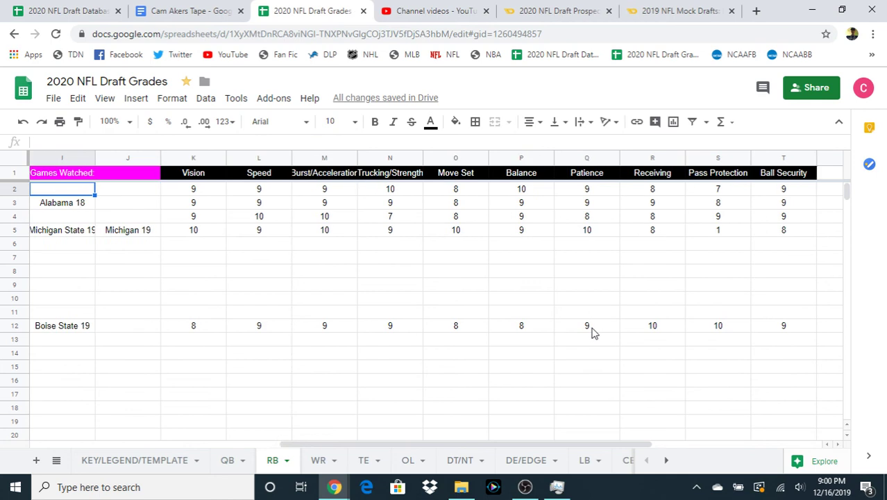
key(Down)
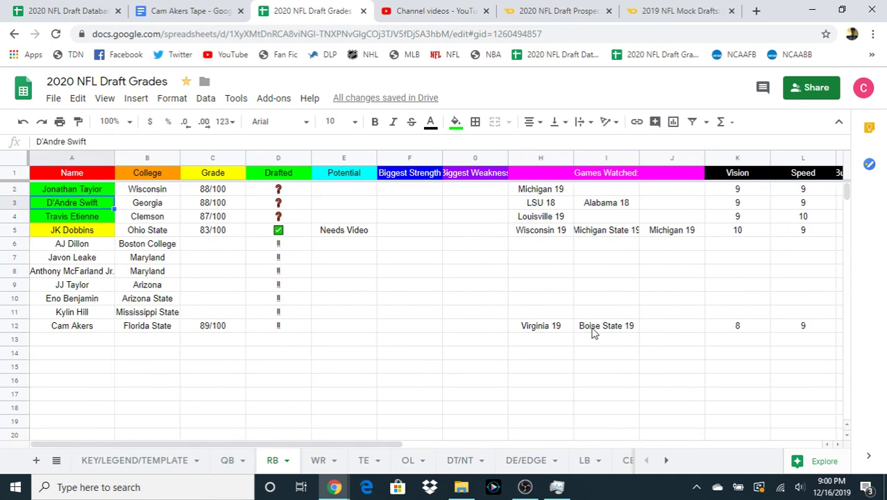
key(Right)
key(Right)
key(Right)
key(Right)
key(Right)
key(Right)
key(Right)
key(Right)
key(Right)
key(Right)
key(Right)
key(Right)
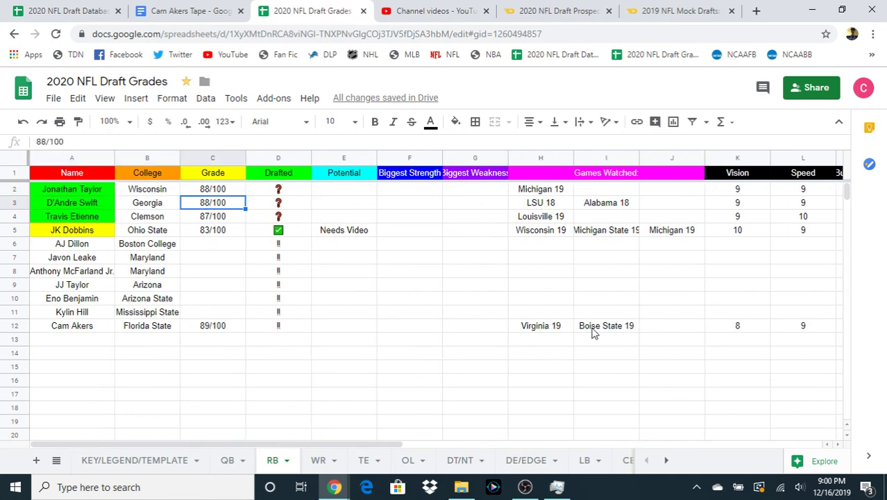
key(Right)
key(Right)
key(Right)
key(Right)
key(Right)
key(Right)
key(Right)
key(Right)
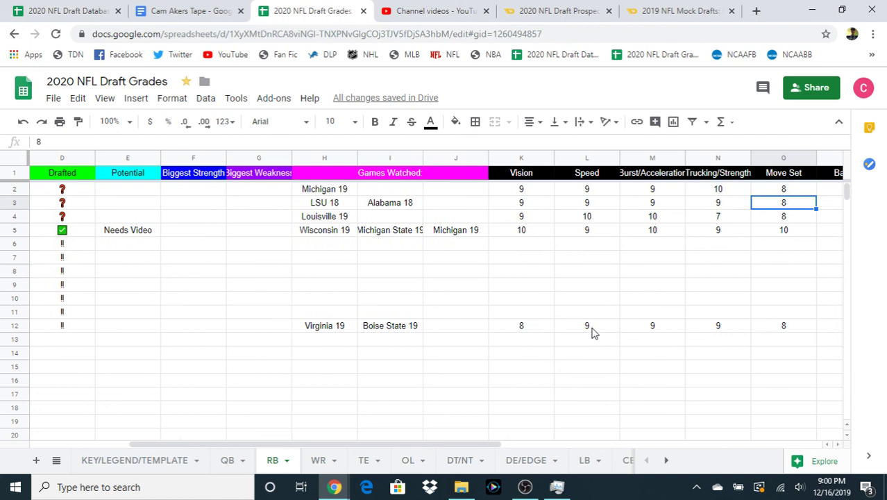
key(Left)
key(Left)
key(Left)
key(Left)
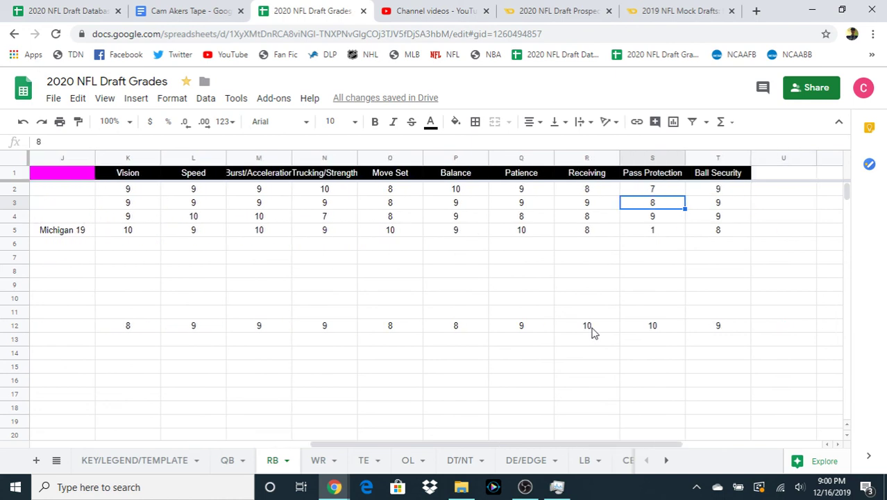
key(Right)
key(Right)
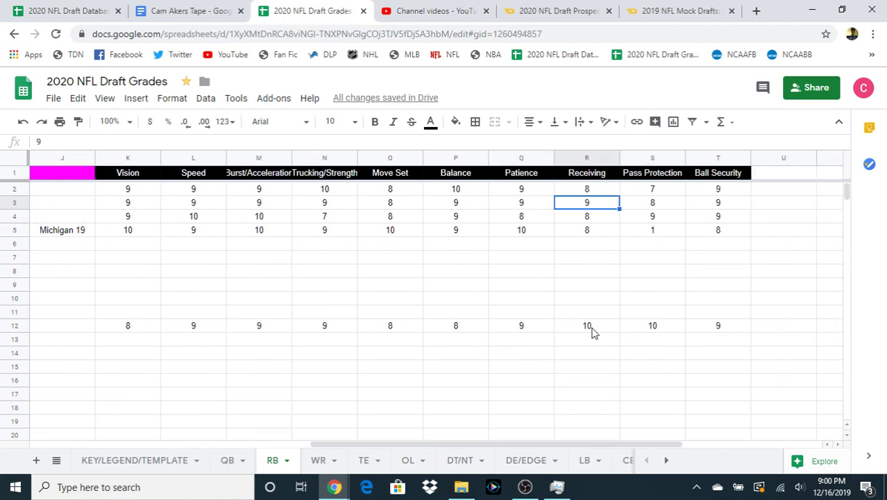
- Go back over row 3's ratings between Burst/Acceleration and Receiving to weigh them against row 12
key(Left)
key(Left)
key(Left)
key(Right)
key(Right)
key(Right)
key(Left)
key(Left)
key(Right)
key(Left)
key(Left)
key(Left)
key(Left)
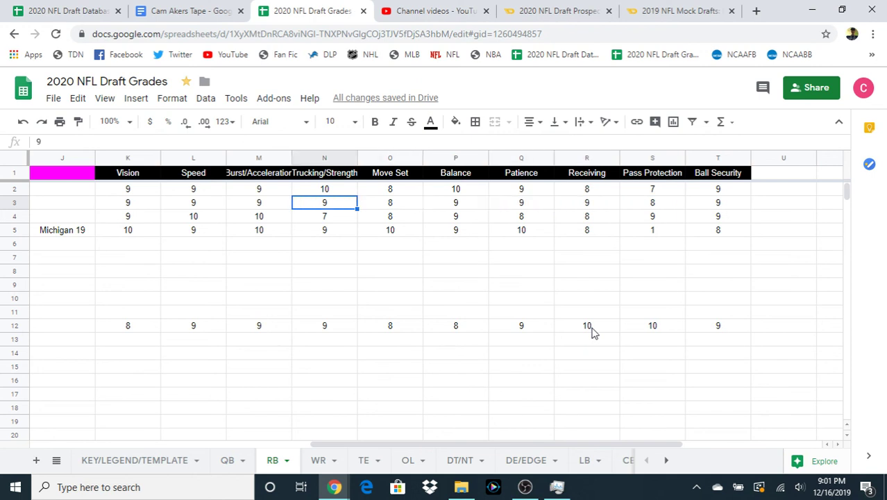
key(Left)
key(Right)
key(Right)
key(Left)
key(Right)
key(Right)
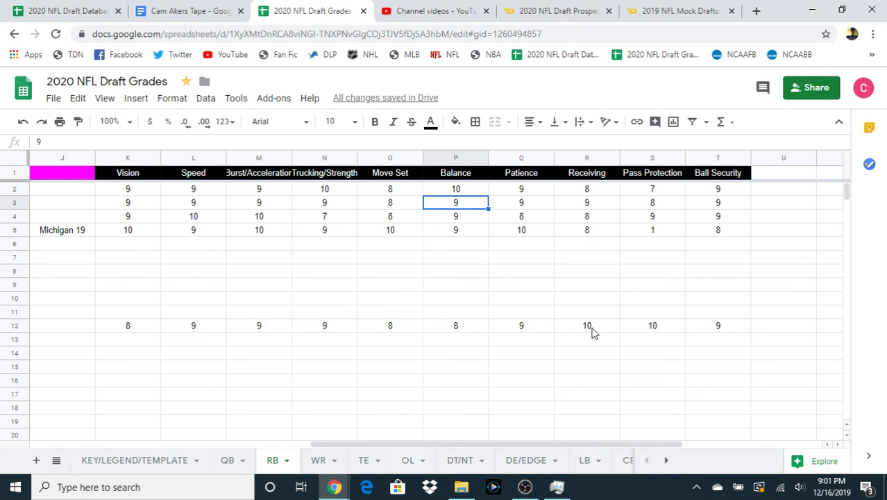
key(Right)
- Return to the Name column in row 3 and go through the running backs' names down to Cam Akers in row 12
key(Left)
key(Left)
key(Left)
key(Left)
key(Left)
key(Left)
key(Left)
key(Left)
key(Left)
key(Left)
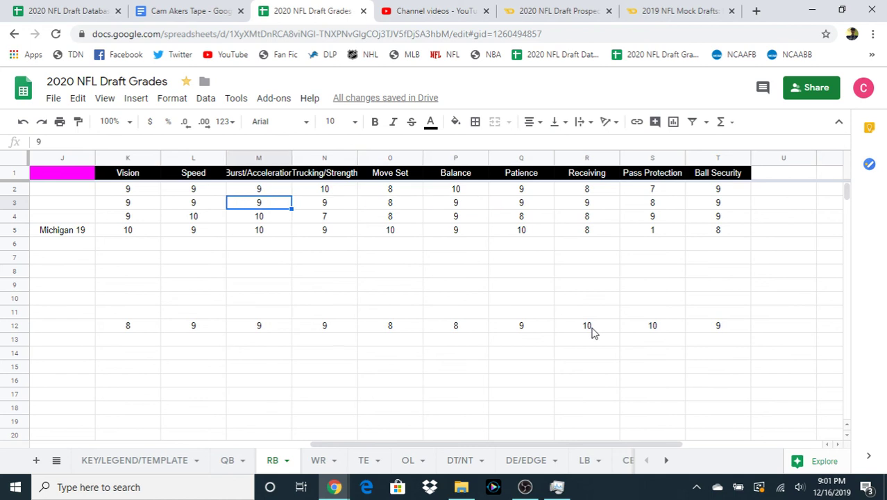
key(Left)
key(Left)
key(Left)
key(Left)
key(Left)
key(Left)
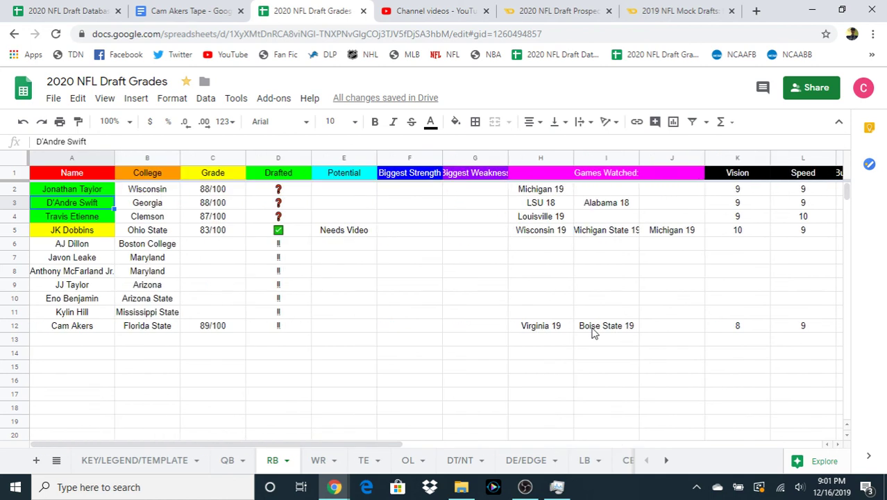
key(Down)
key(Down)
key(Up)
key(Up)
key(Down)
key(Down)
key(Down)
key(Down)
key(Down)
key(Down)
key(Down)
key(Down)
key(Down)
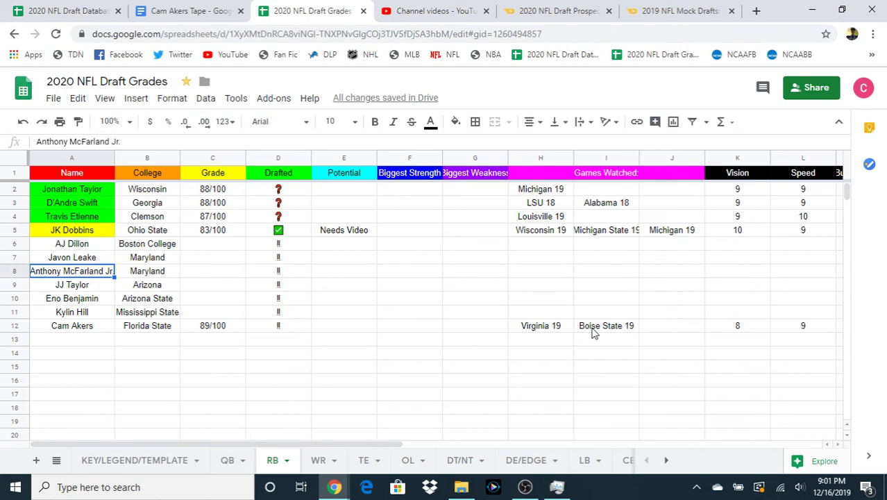
key(Down)
key(Up)
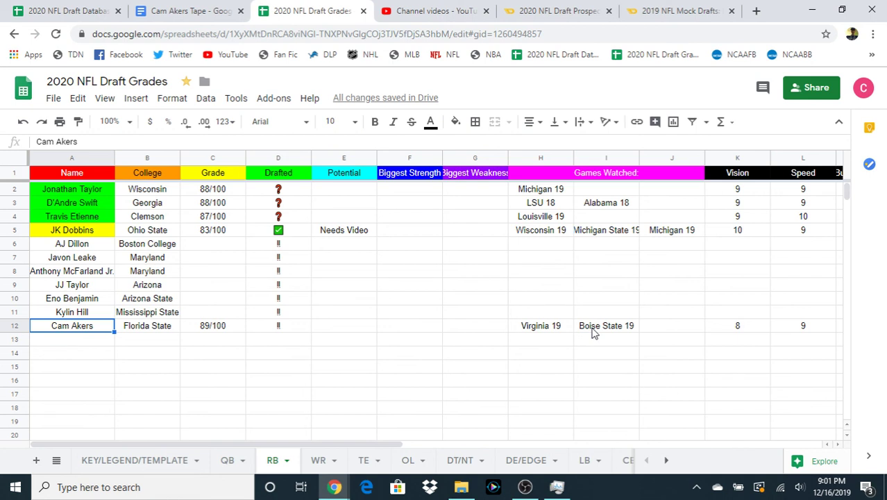
- Review Cam Akers's row 12 entries across to the last Games Watched column and return to his name
key(Right)
key(Right)
key(Right)
key(Right)
key(Right)
key(Right)
key(Right)
key(Right)
key(Right)
key(Right)
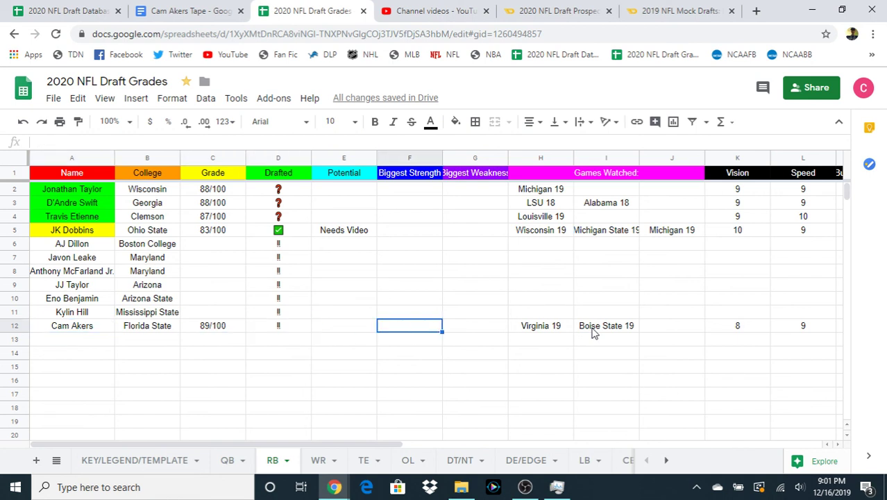
key(Left)
key(Left)
key(Right)
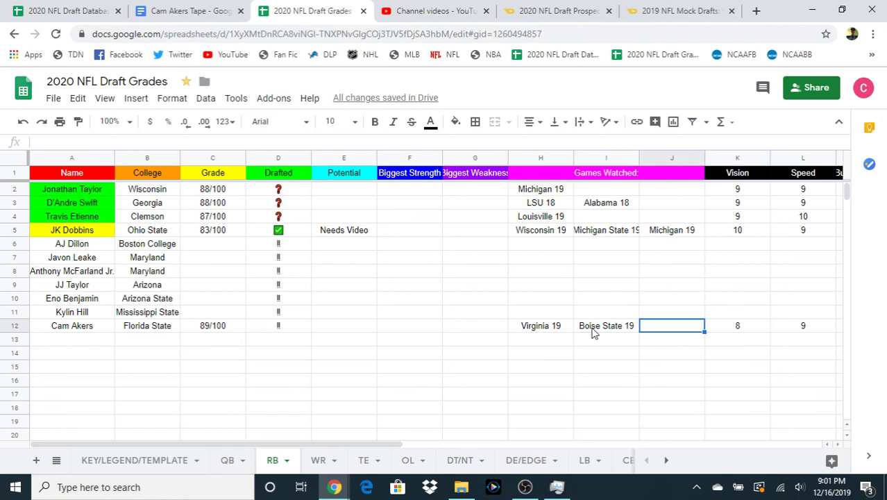
key(Left)
key(Left)
key(Left)
key(Left)
key(Left)
key(Left)
key(Left)
key(Left)
key(Left)
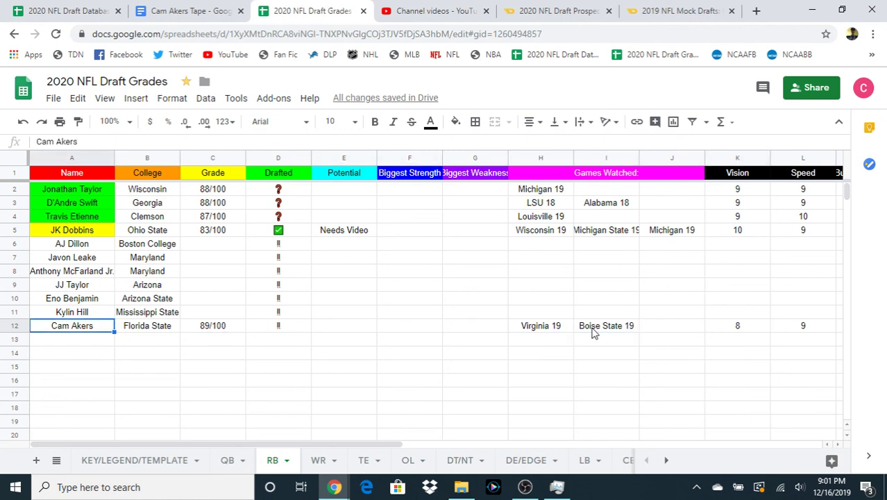
- Leave the cell with Cam Akers's name selected and switch to OBS
key(Down)
key(Up)
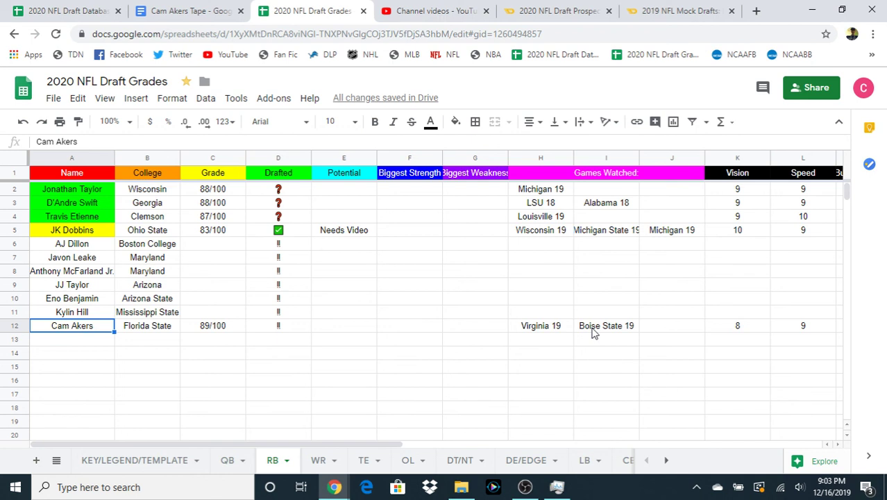
click(528, 487)
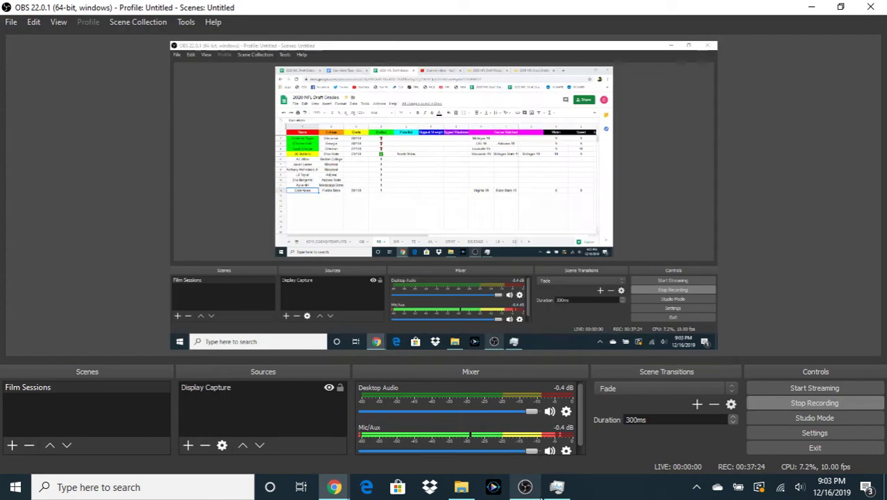